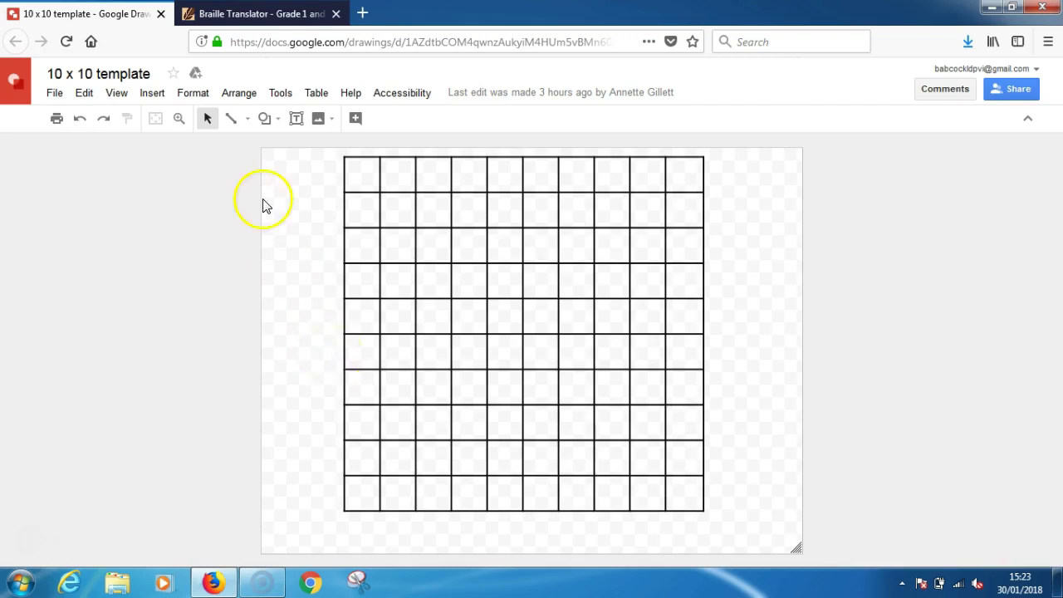
- Make a copy of the 10 x 10 template, named with the student's name plus 'Test'
click(239, 15)
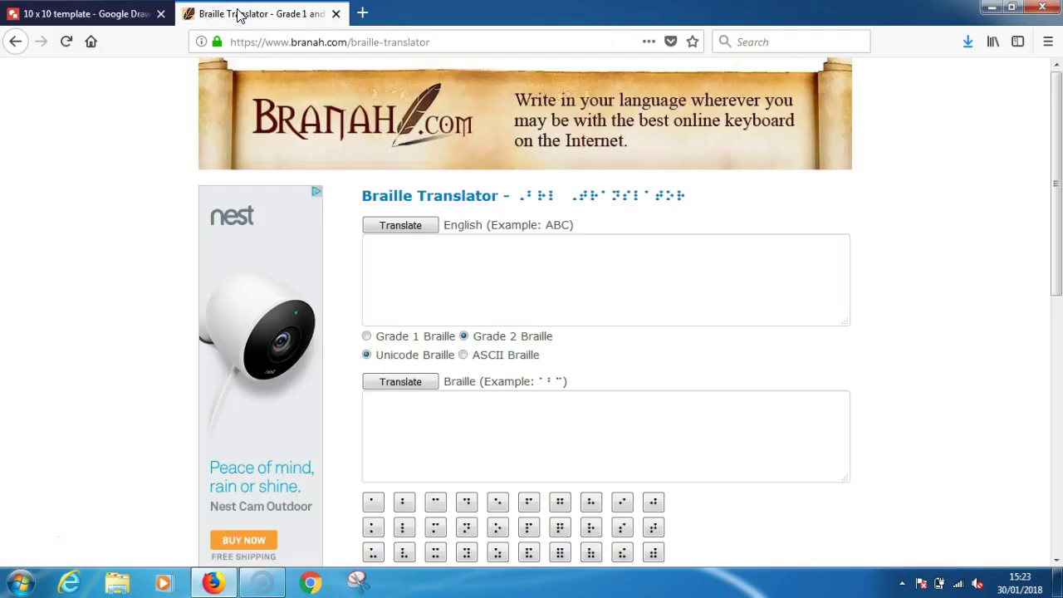
click(130, 14)
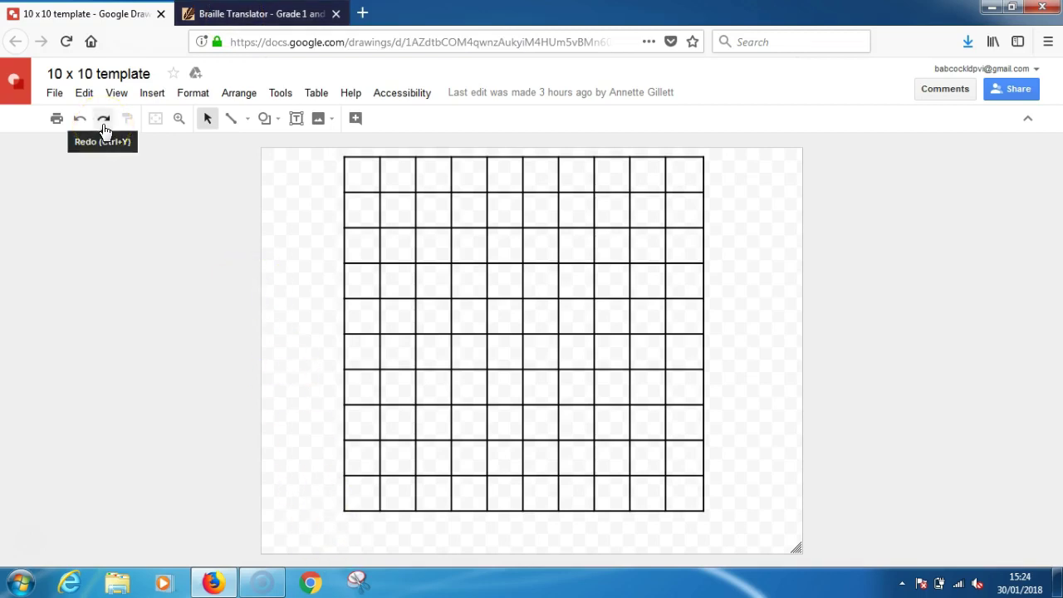
click(55, 99)
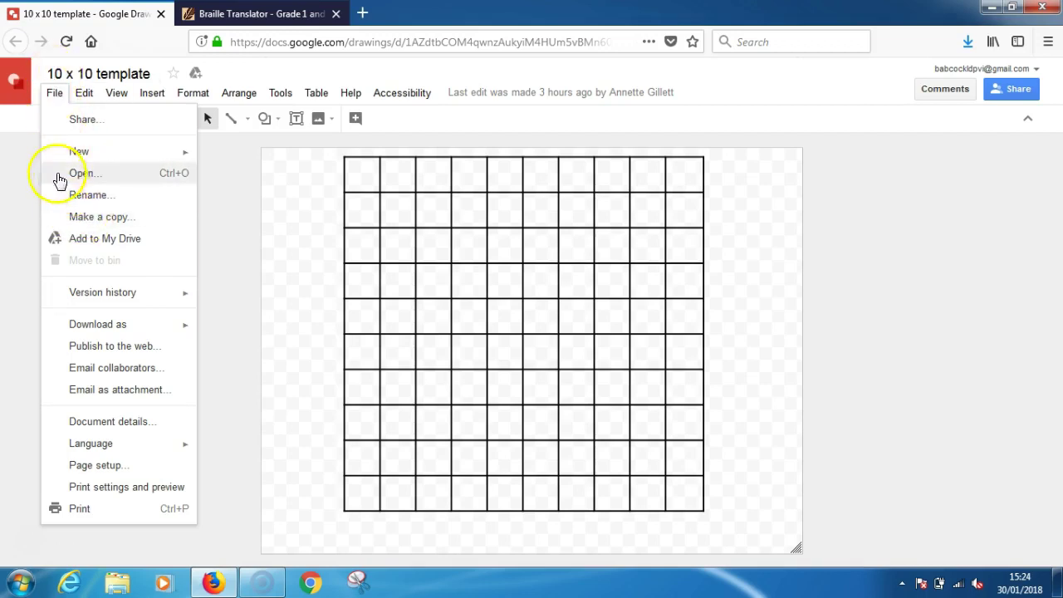
click(94, 218)
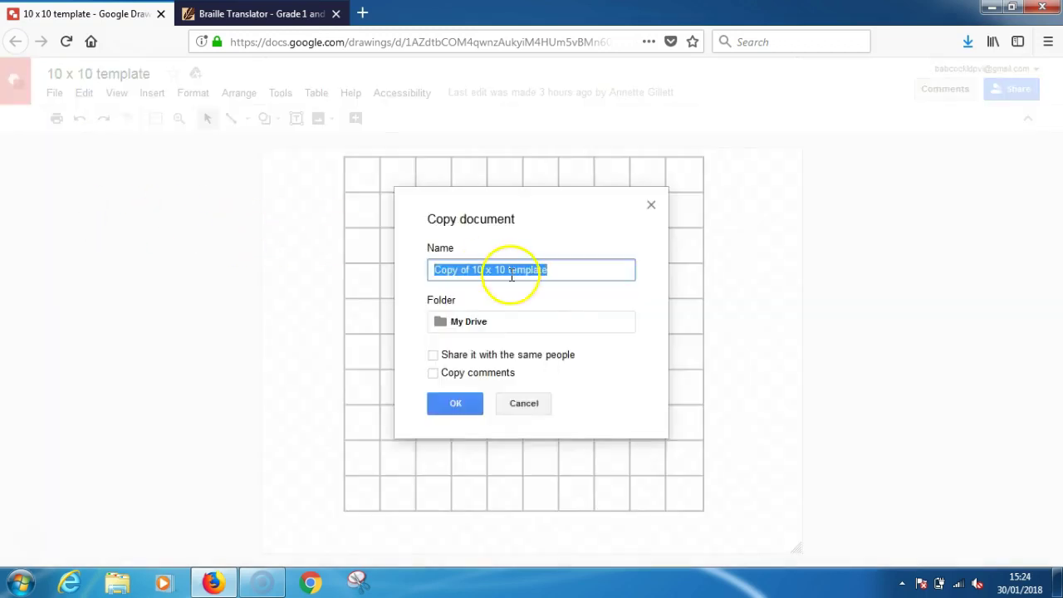
drag(504, 268, 427, 269)
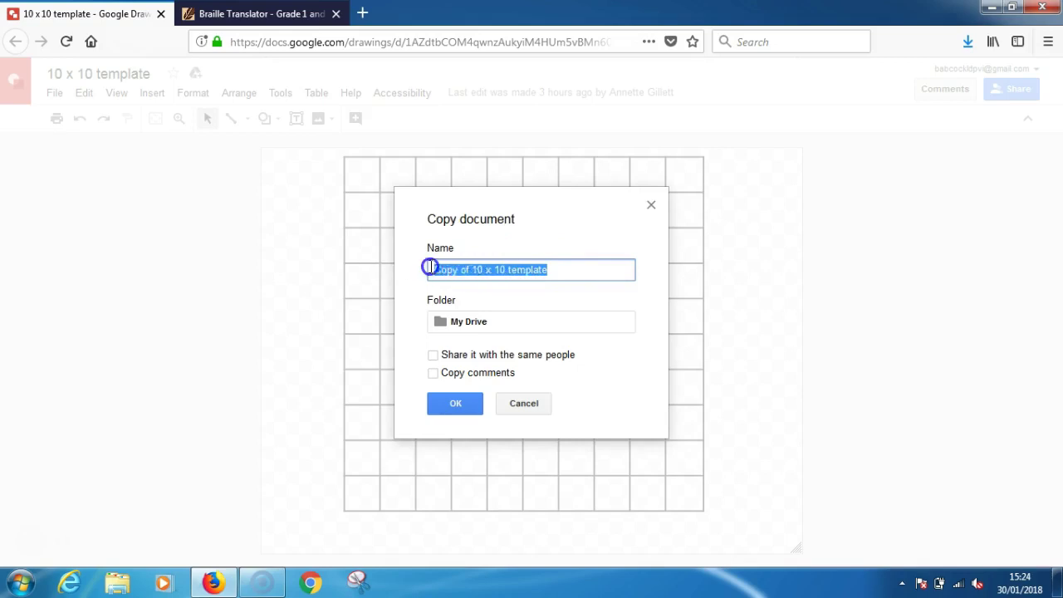
click(505, 270)
key(BackSpace)
key(BackSpace)
key(BackSpace)
key(BackSpace)
key(BackSpace)
key(BackSpace)
key(BackSpace)
key(BackSpace)
key(BackSpace)
key(BackSpace)
key(BackSpace)
key(BackSpace)
key(BackSpace)
key(BackSpace)
key(BackSpace)
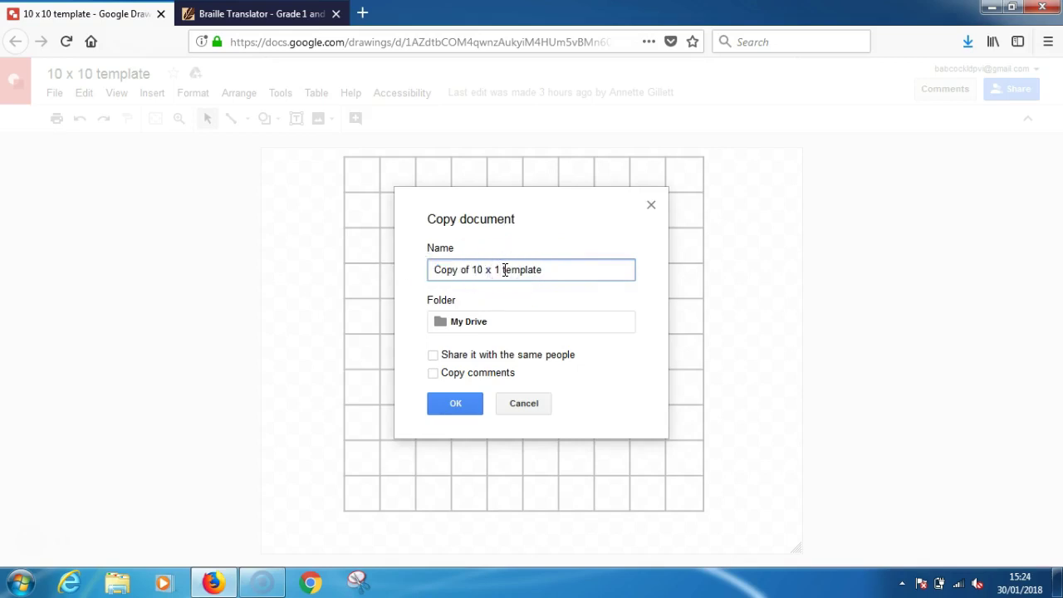
text(James )
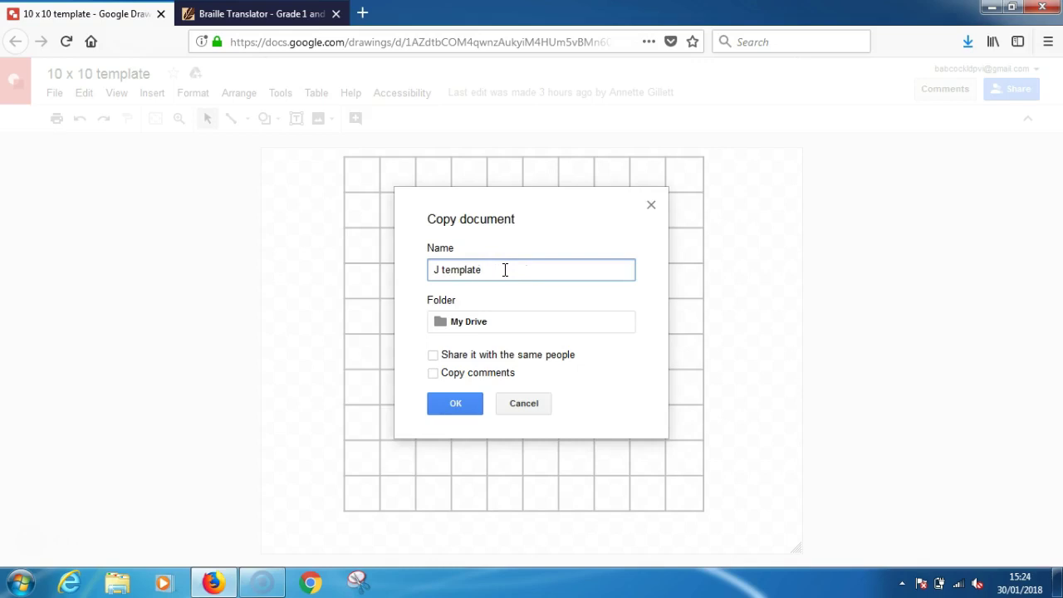
text(Test)
click(468, 407)
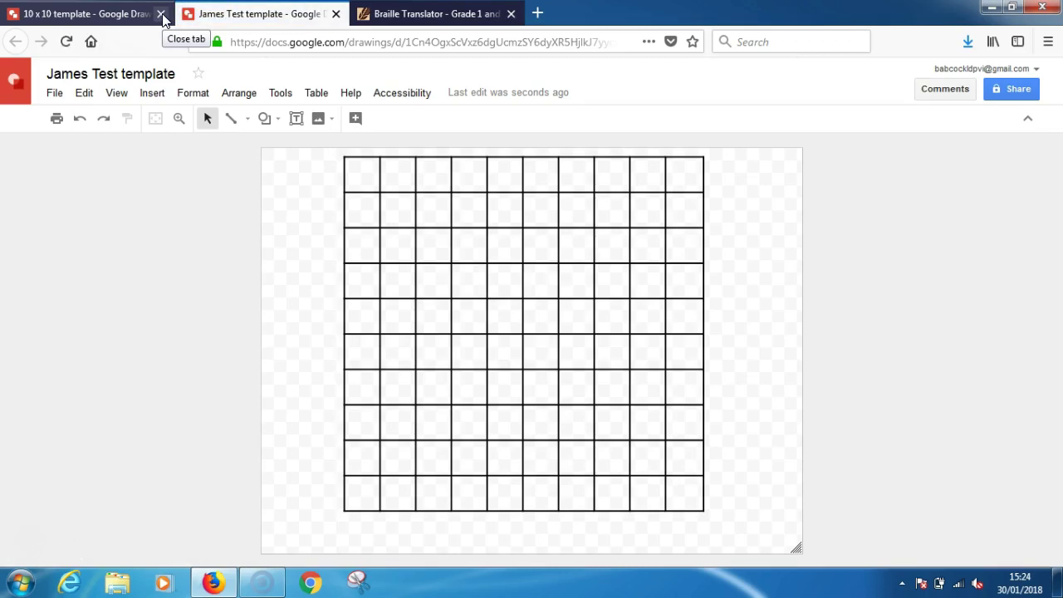
- Close the original 10 x 10 template tab, keeping the Test copy open
click(162, 15)
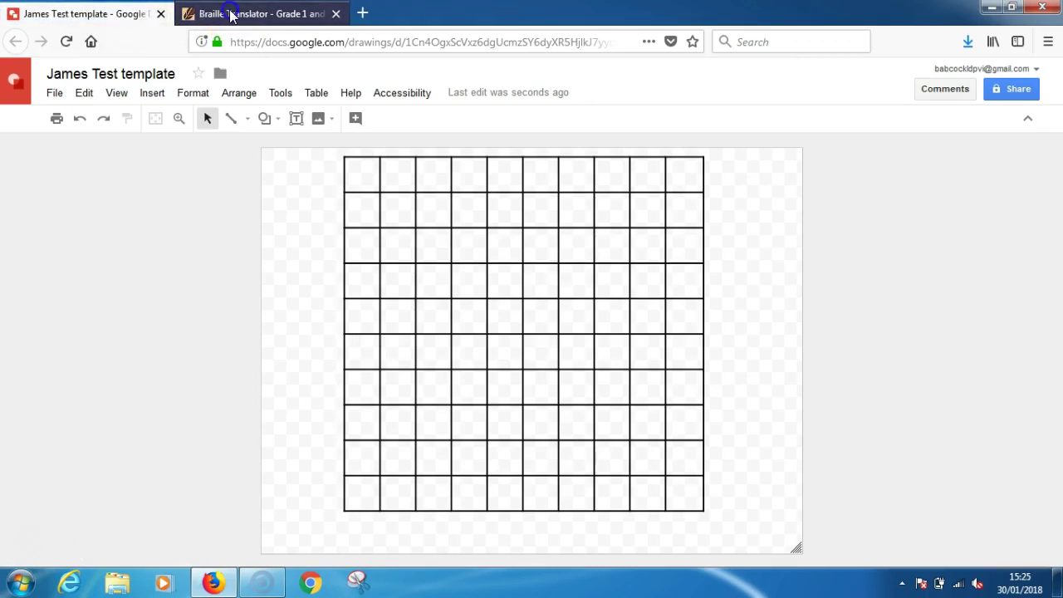
click(230, 15)
click(124, 12)
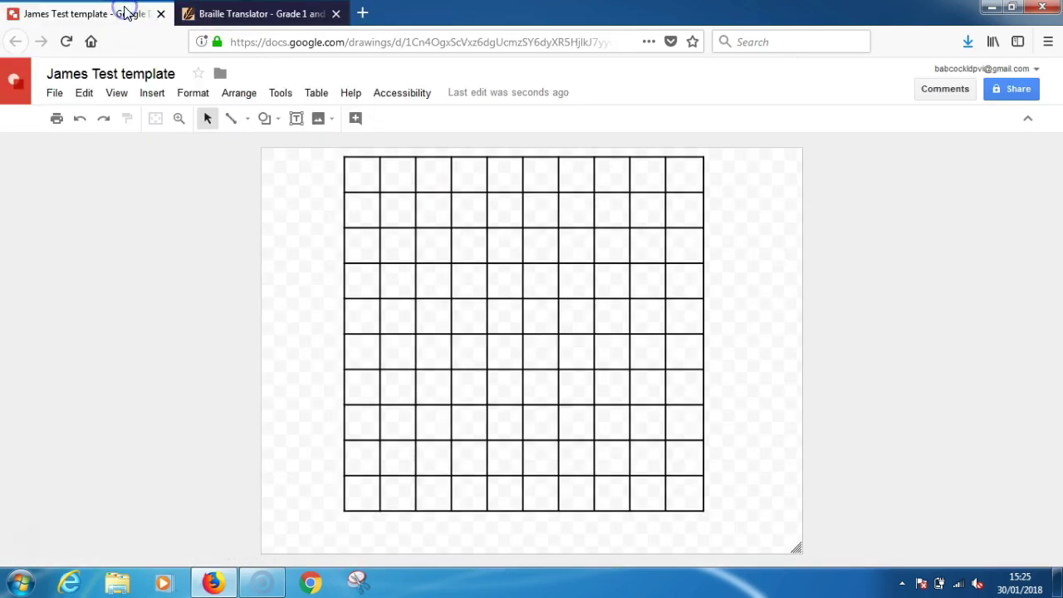
click(210, 16)
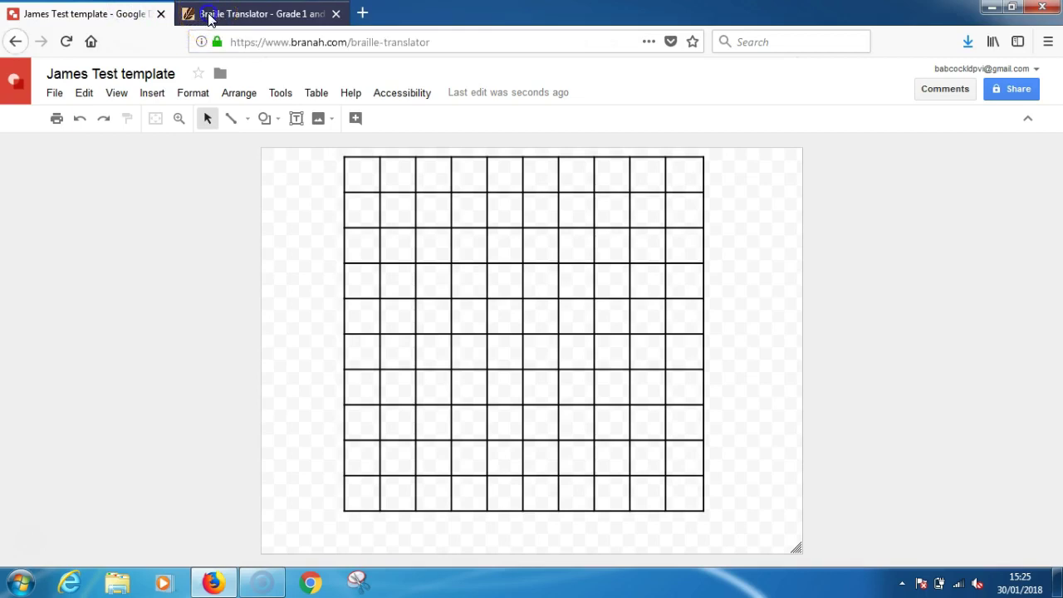
click(122, 18)
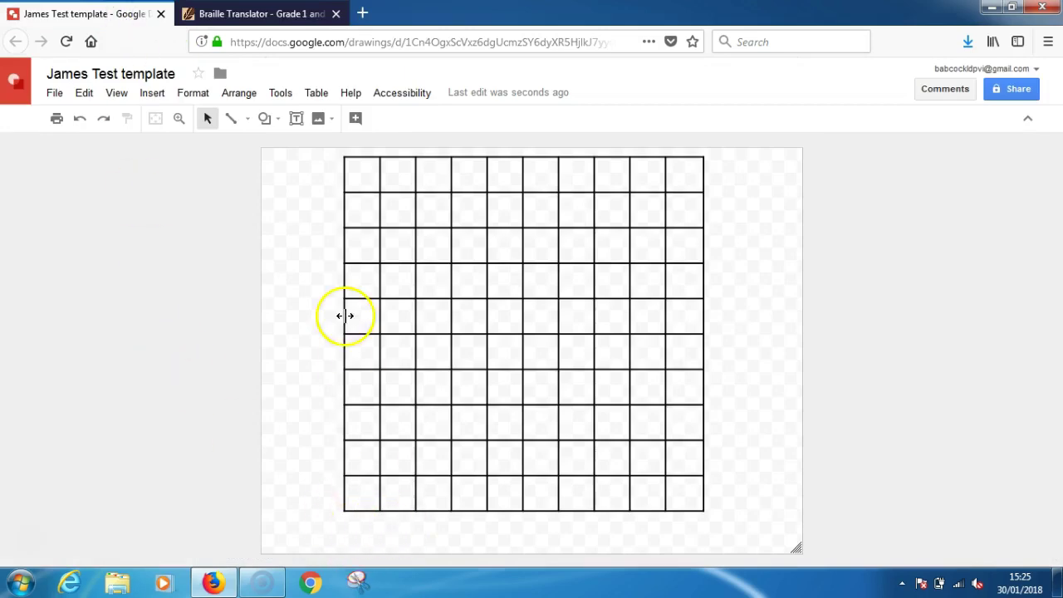
- Enter the label '0' in Branah's English box for Grade 2 braille translation
click(260, 19)
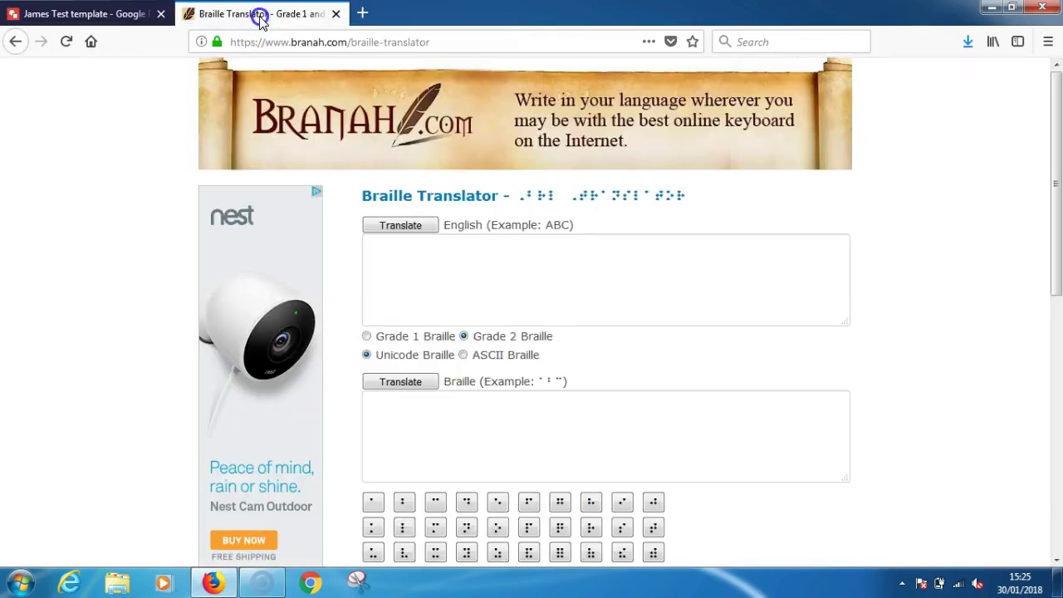
click(381, 249)
text(d)
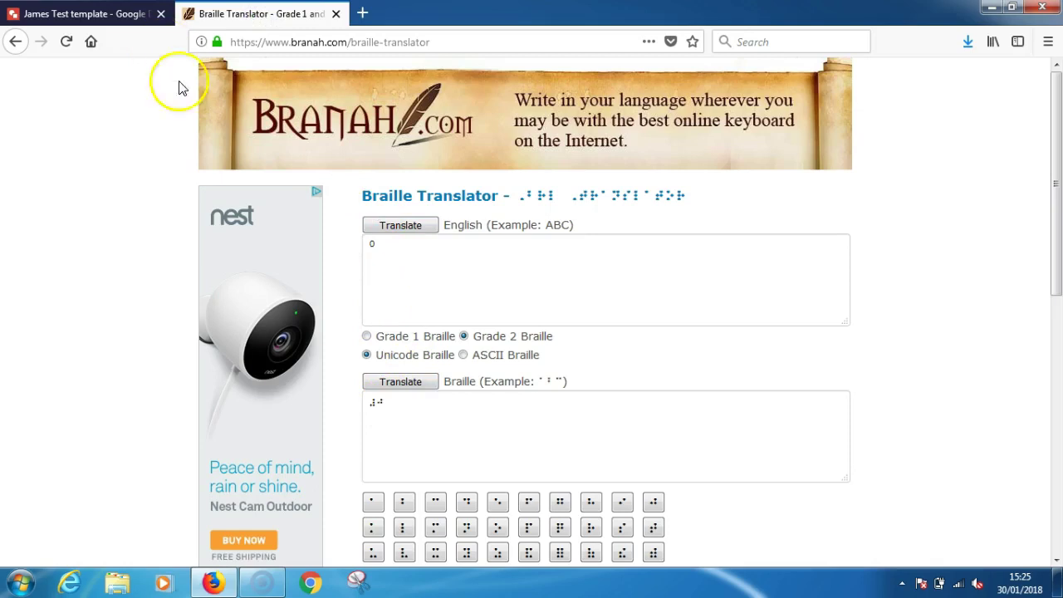
click(112, 13)
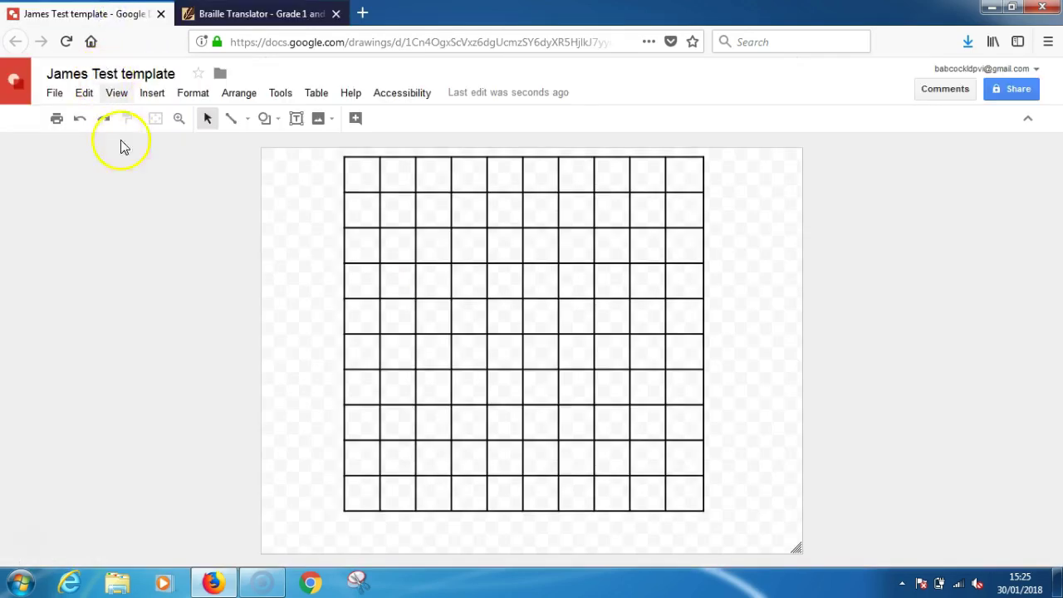
- Draw a small text box just under the grid's bottom-left corner
click(152, 94)
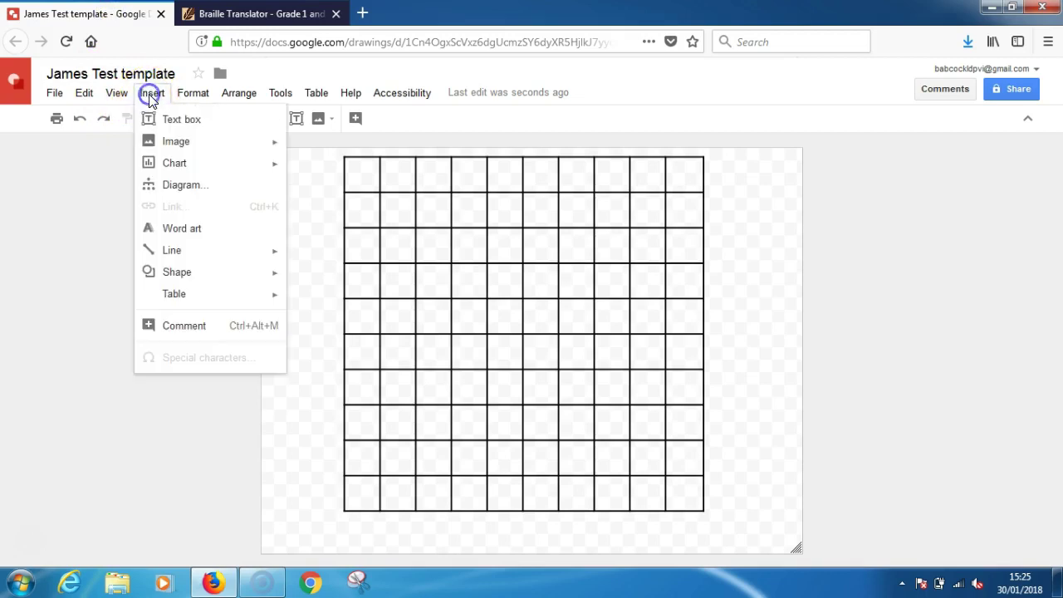
click(177, 122)
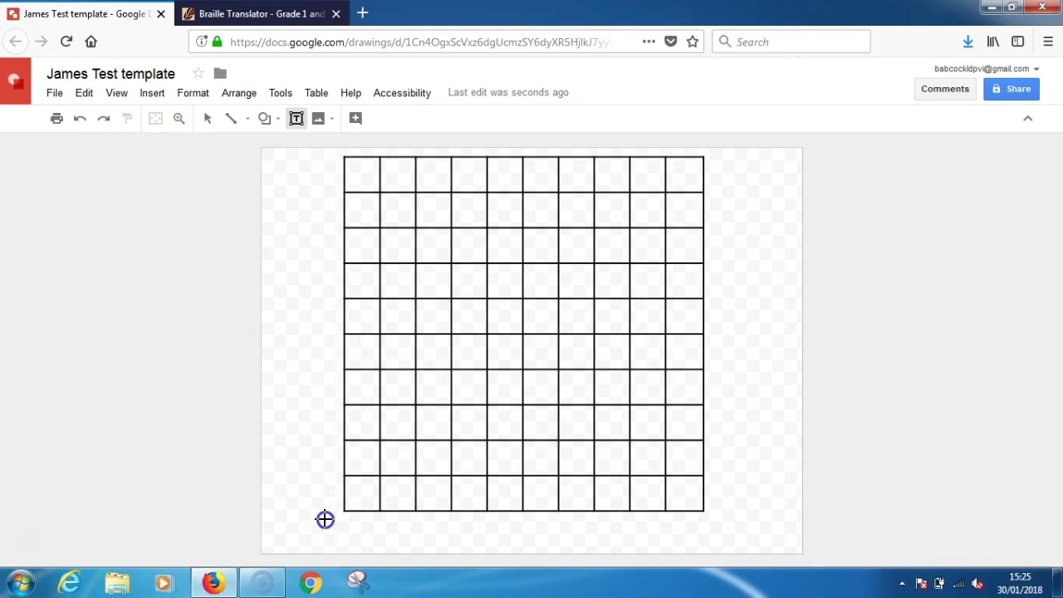
drag(325, 519, 375, 550)
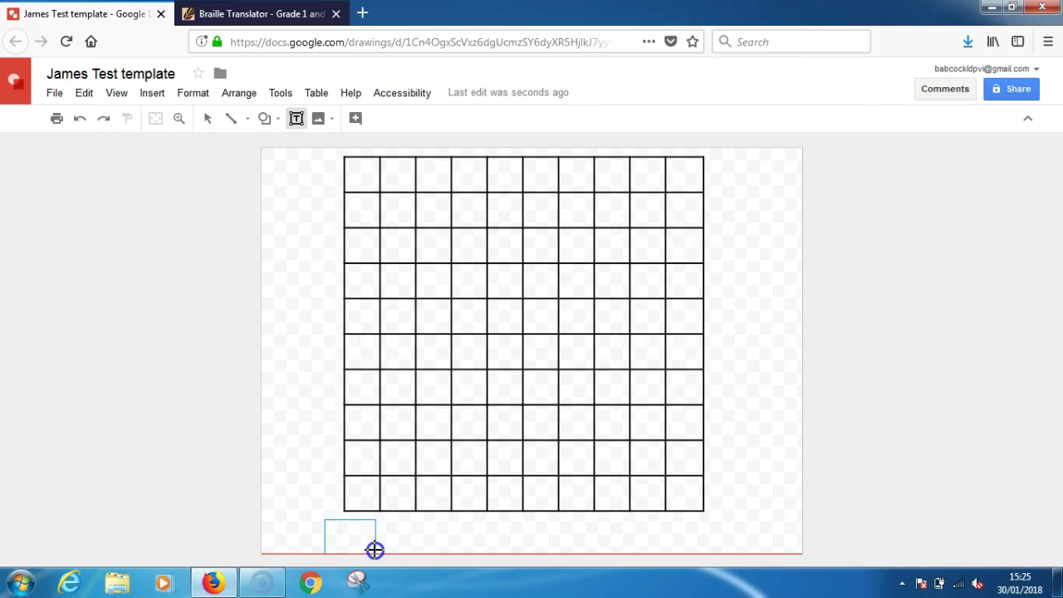
drag(375, 549, 374, 551)
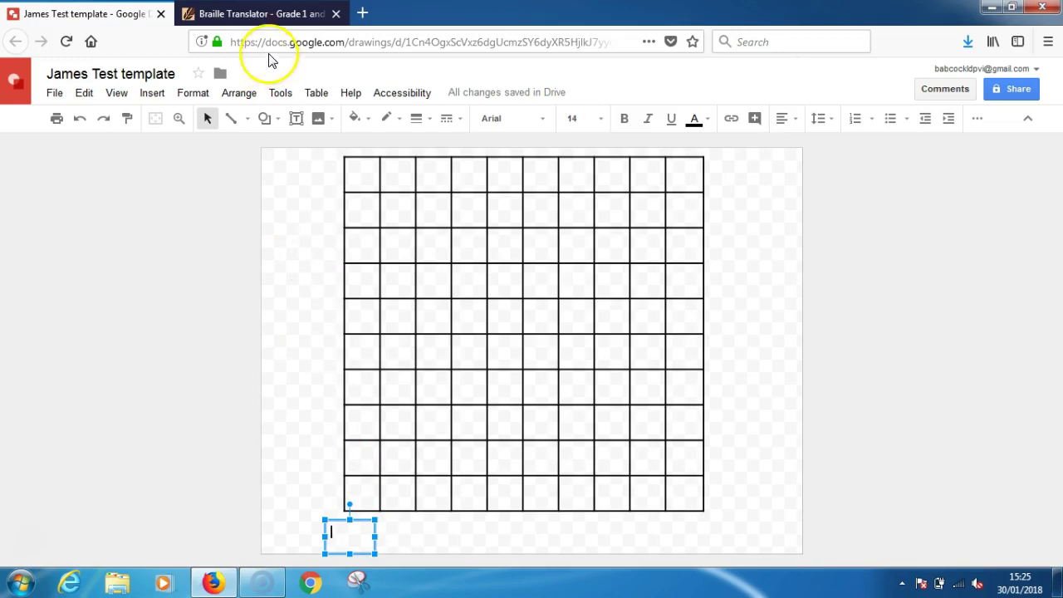
- Select all of the Grade 2 braille translation of '0' in the Braille box
click(256, 23)
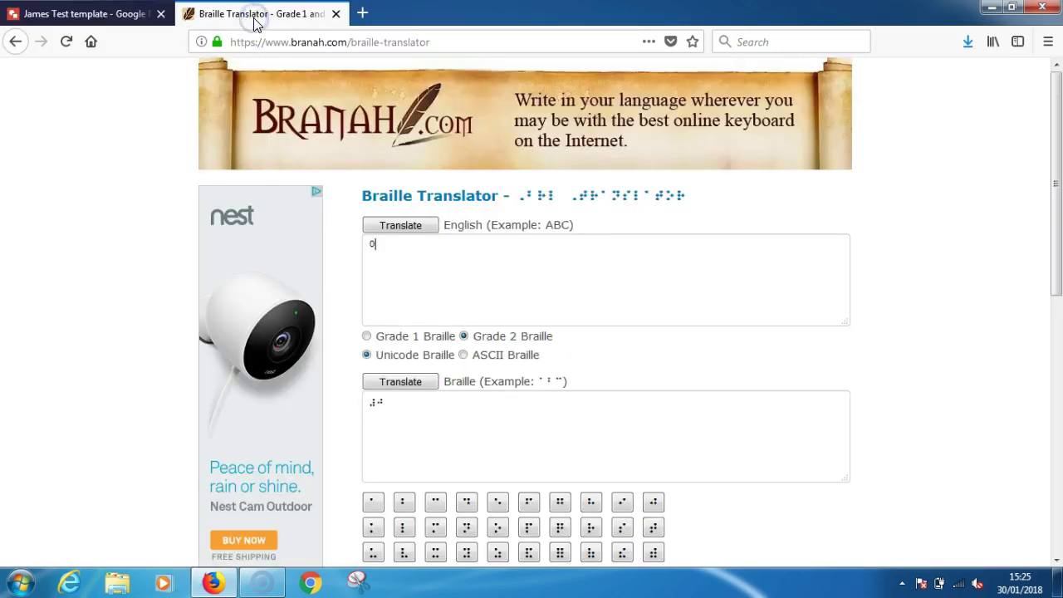
click(389, 407)
key(ctrl+a)
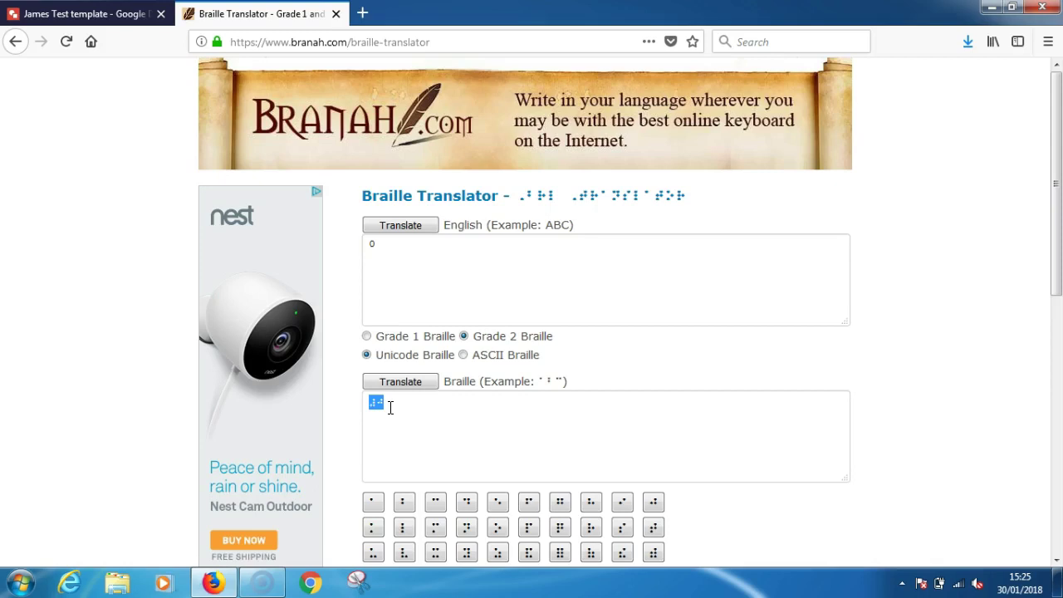
- Paste the braille for '0' into the text box under the grid
click(116, 18)
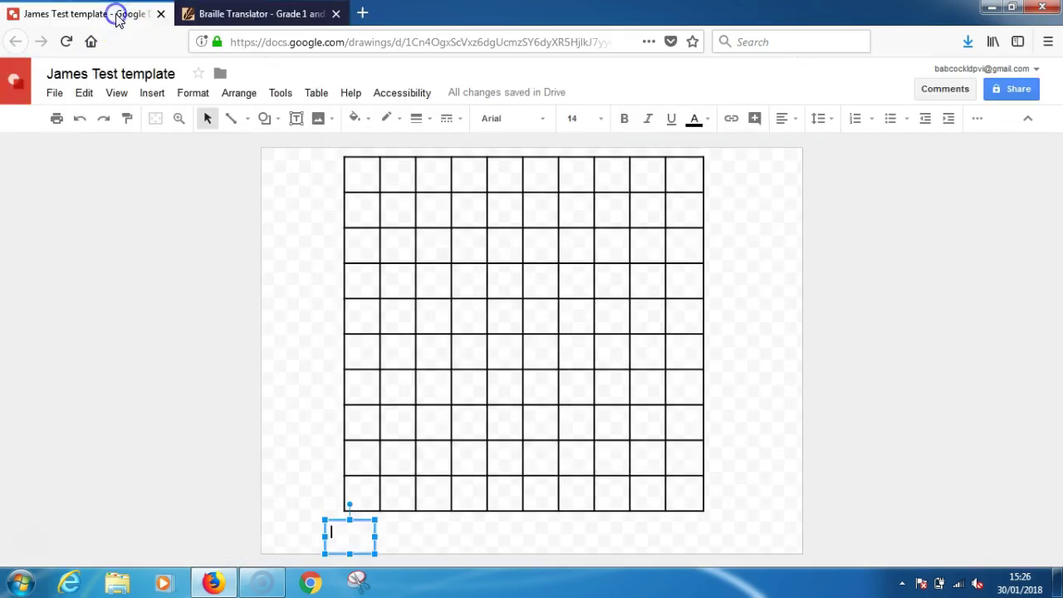
click(340, 534)
click(341, 533)
key(ctrl+v)
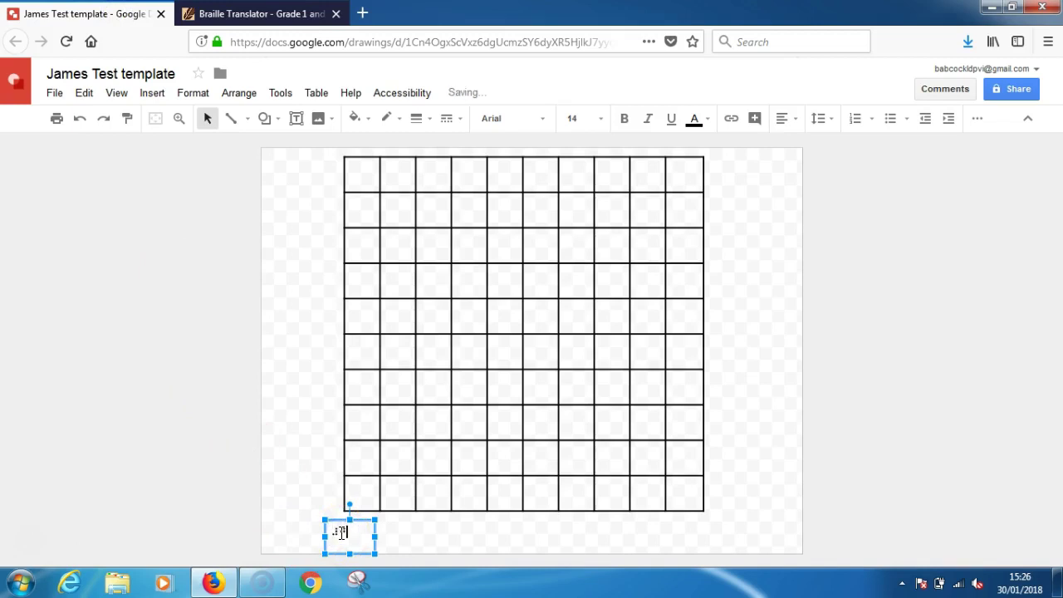
- Set the braille label's font size to 22
click(336, 544)
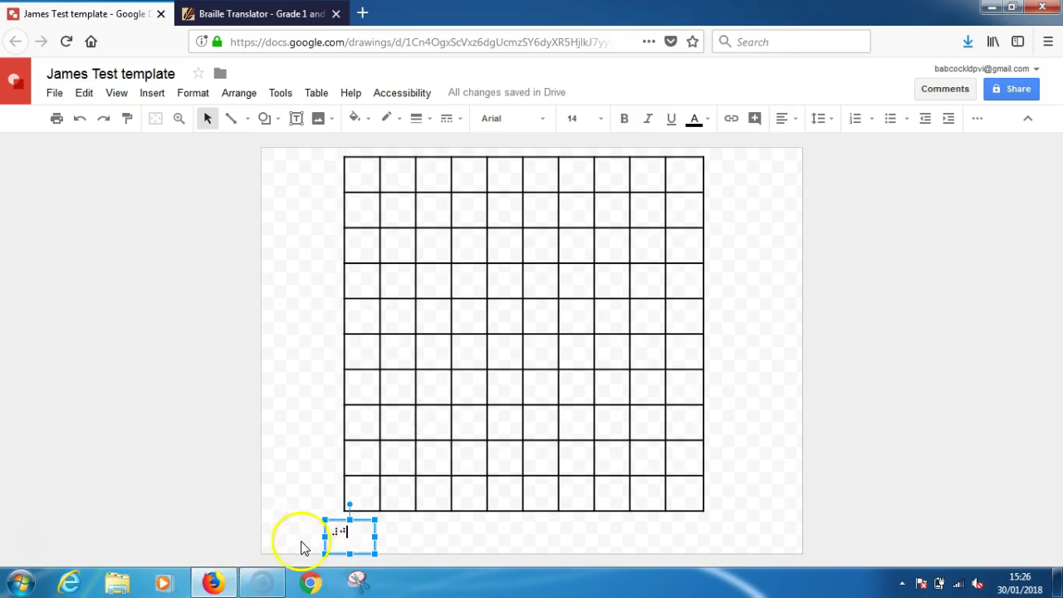
drag(333, 533, 354, 528)
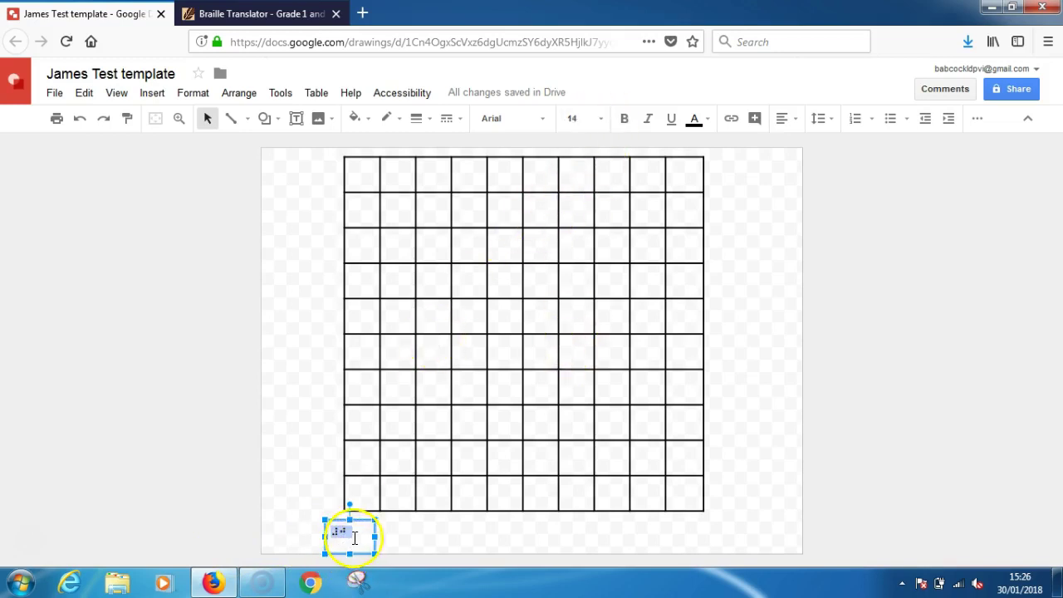
click(354, 537)
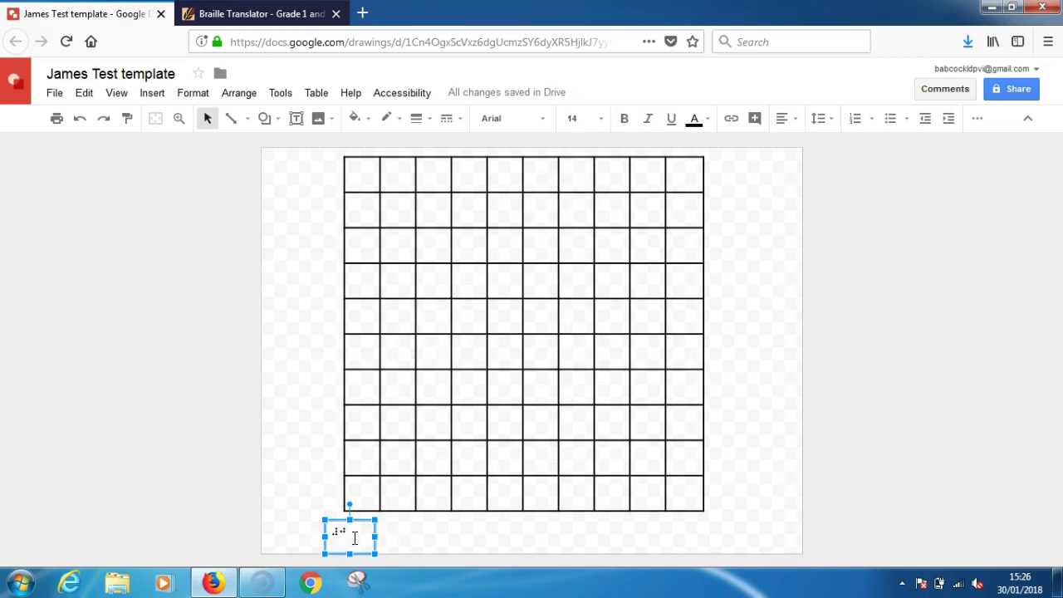
click(342, 531)
double_click(342, 532)
click(603, 127)
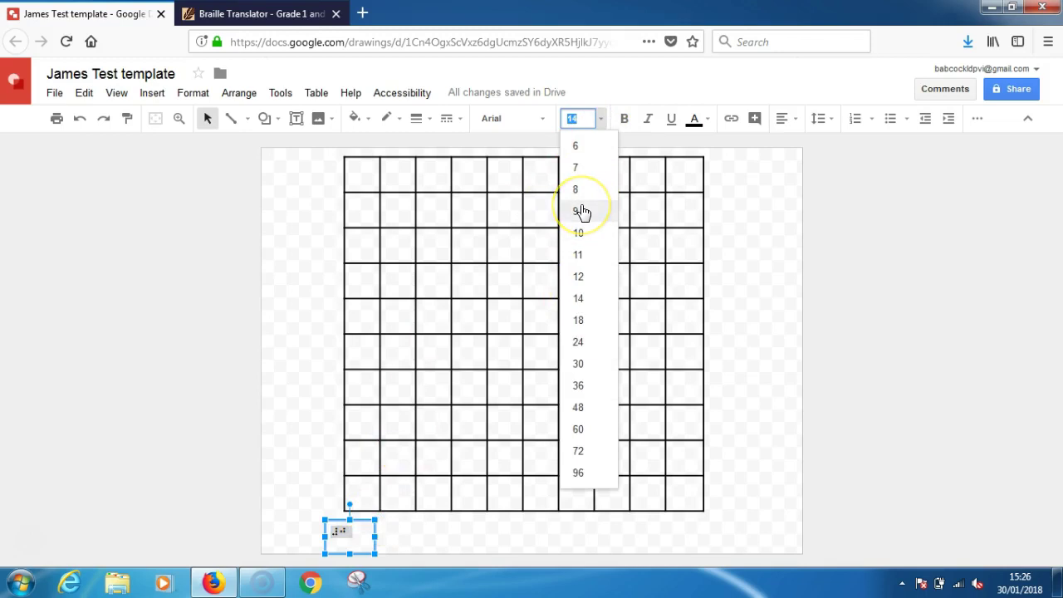
text(22)
key(Return)
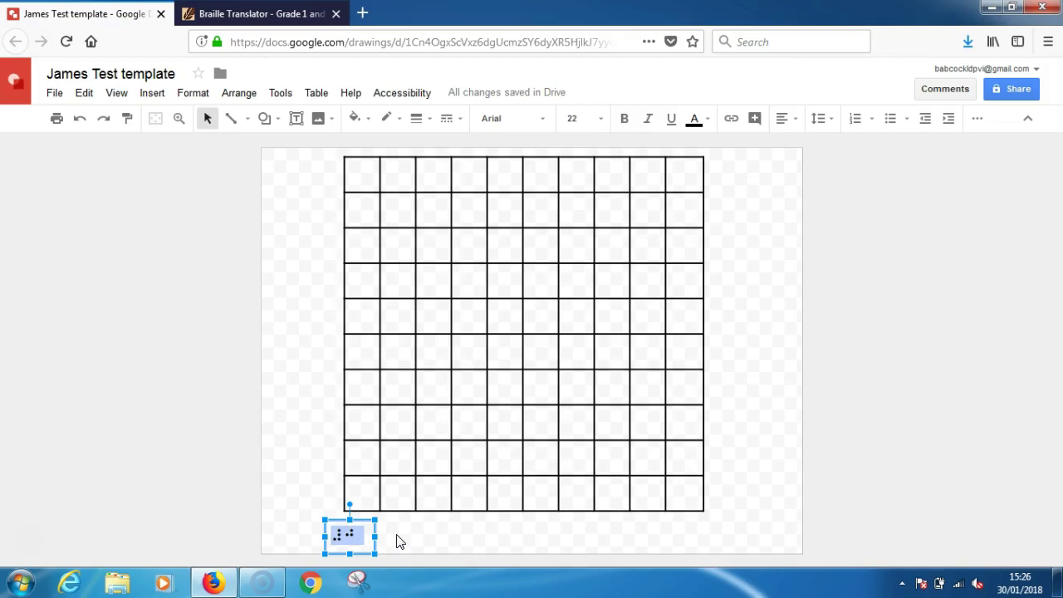
- Clear the old '0' from the translator's English box to make way for 20
click(387, 539)
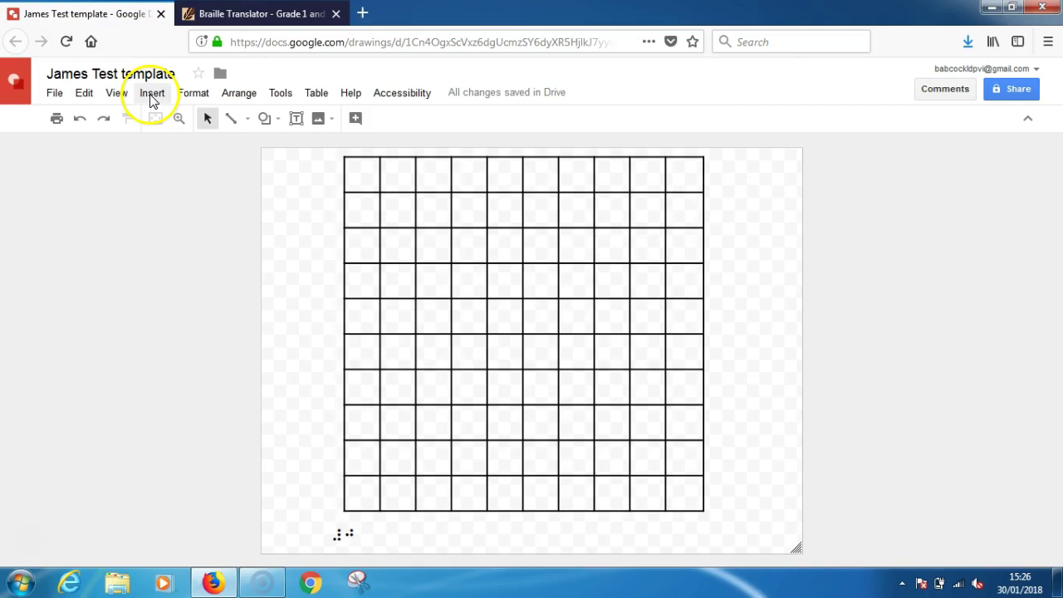
click(254, 15)
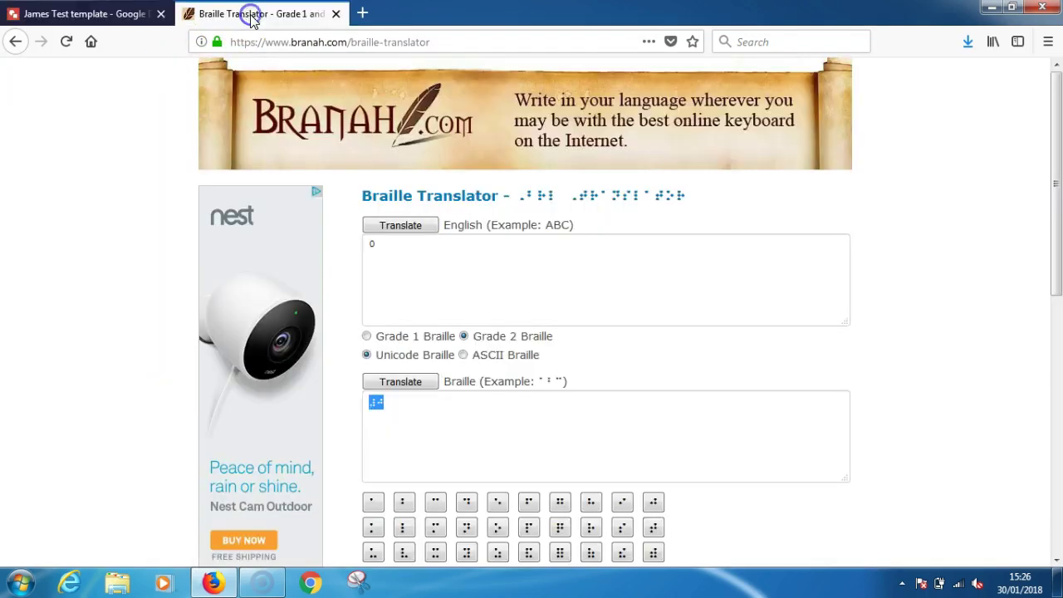
click(376, 240)
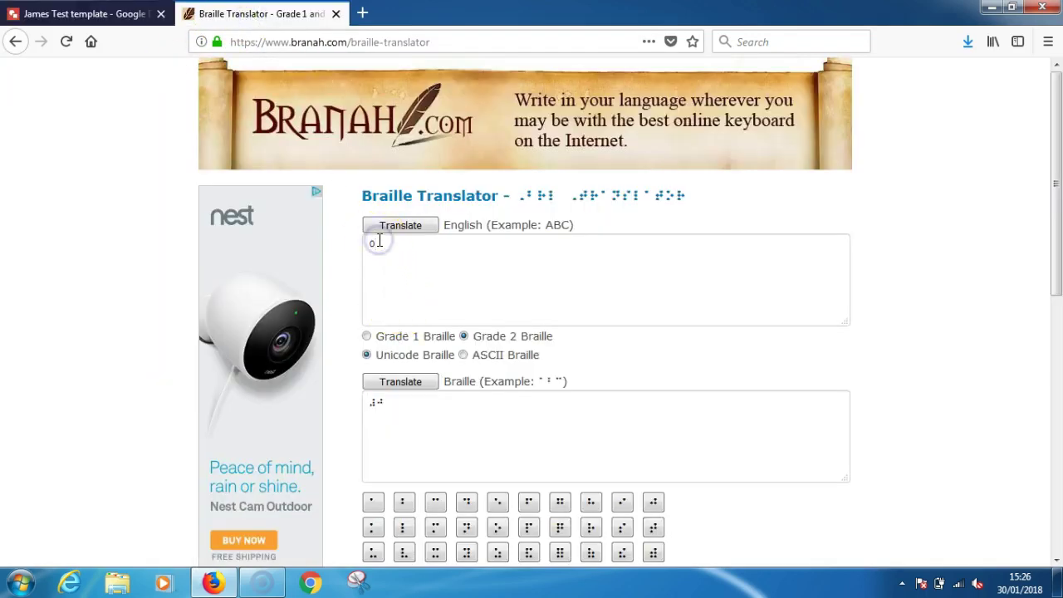
key(BackSpace)
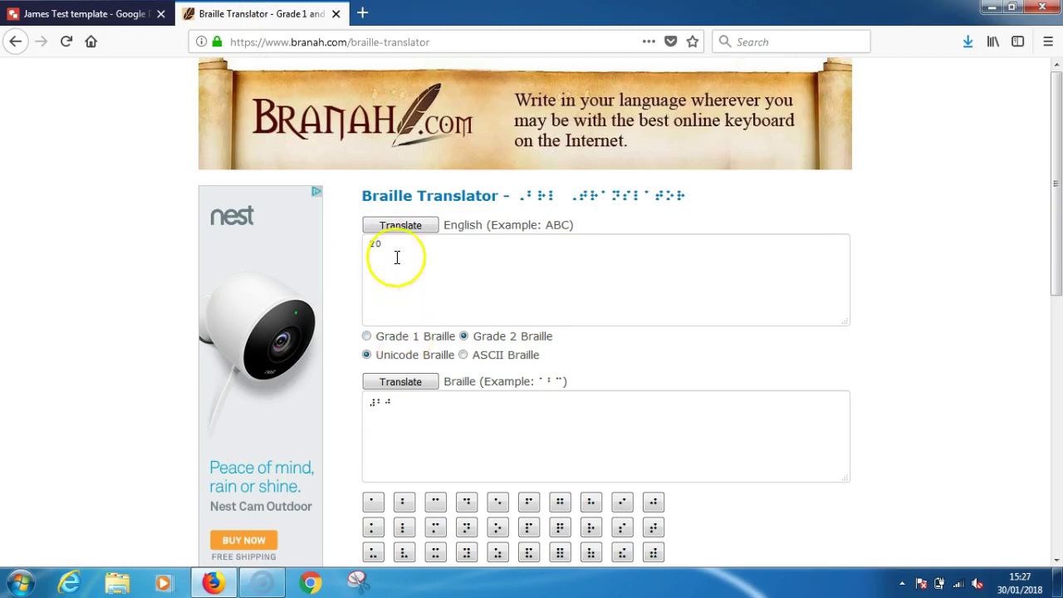
- Draw a second small text box below the grid, right of the first braille label
click(116, 14)
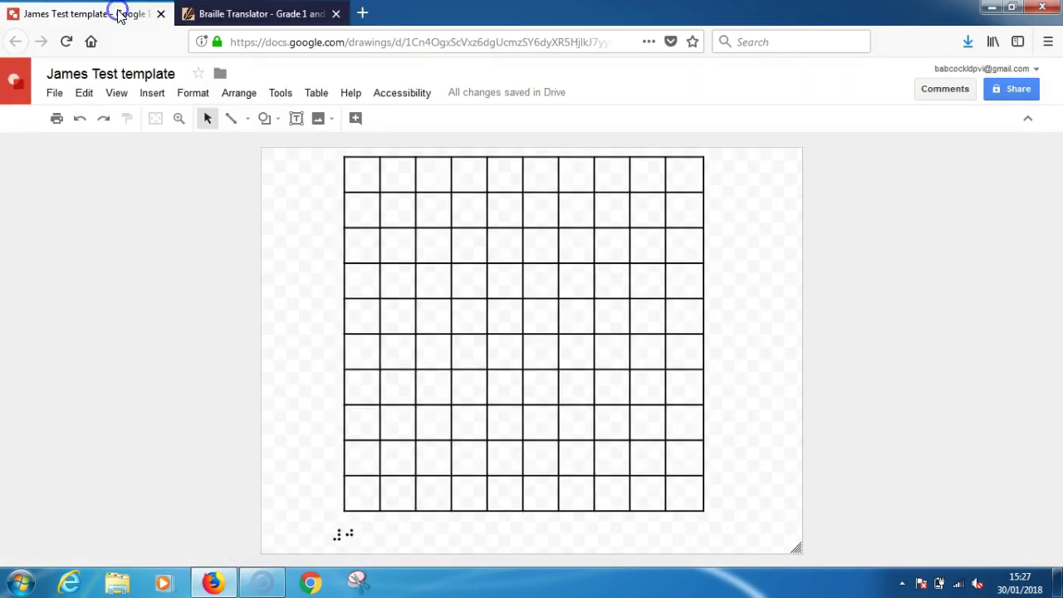
click(151, 95)
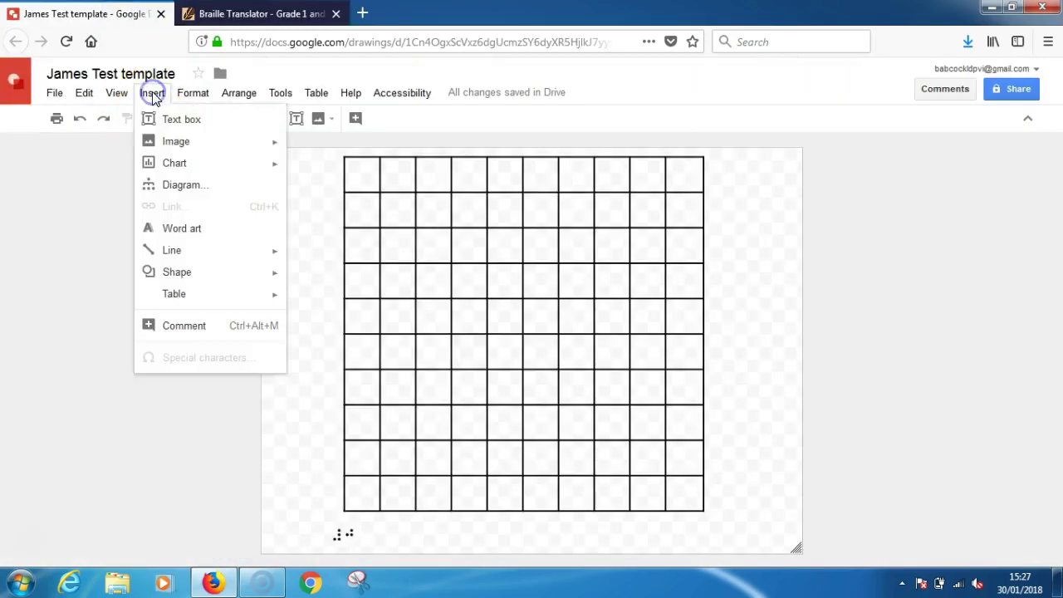
click(166, 119)
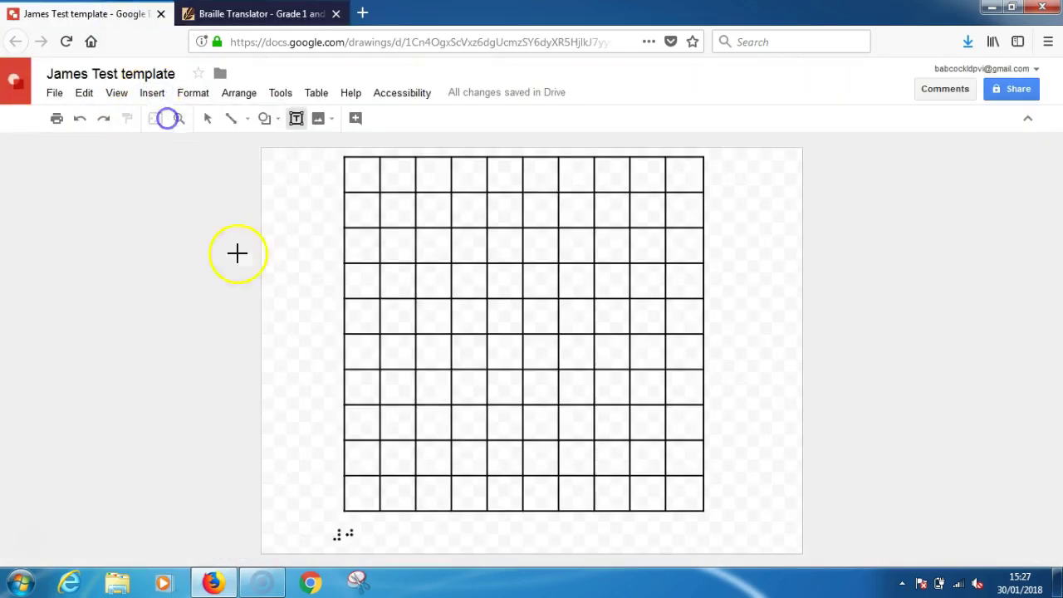
click(405, 518)
drag(405, 518, 454, 546)
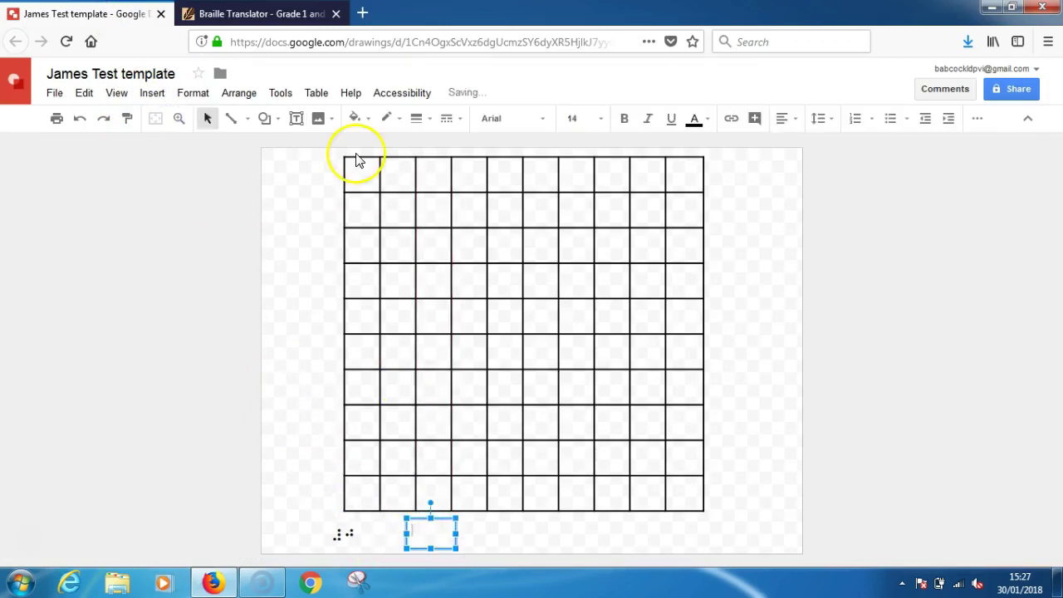
click(291, 11)
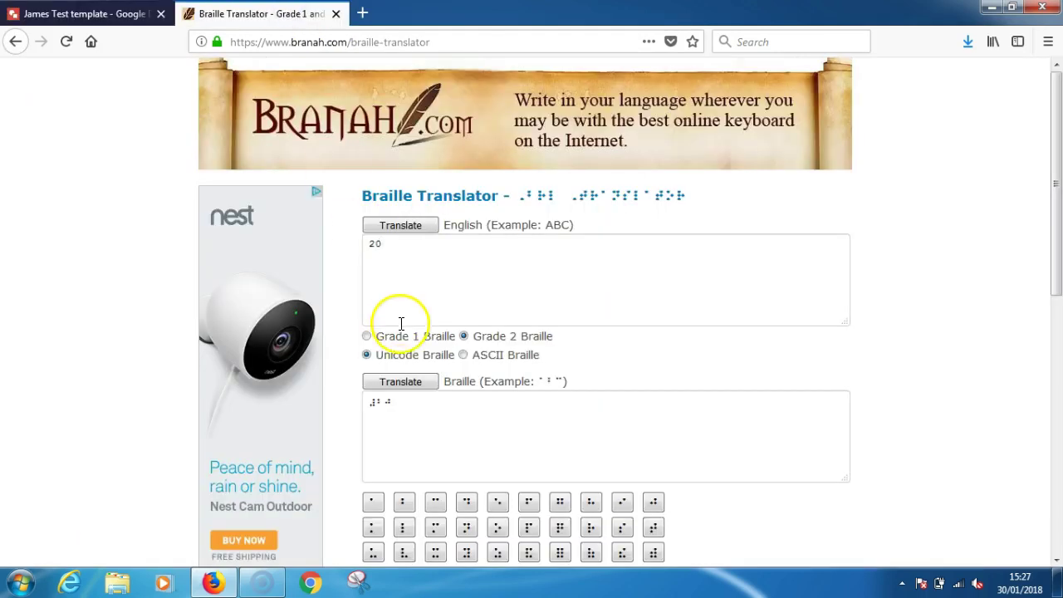
- Select the braille output for 20 and return to the Test template drawing
click(407, 414)
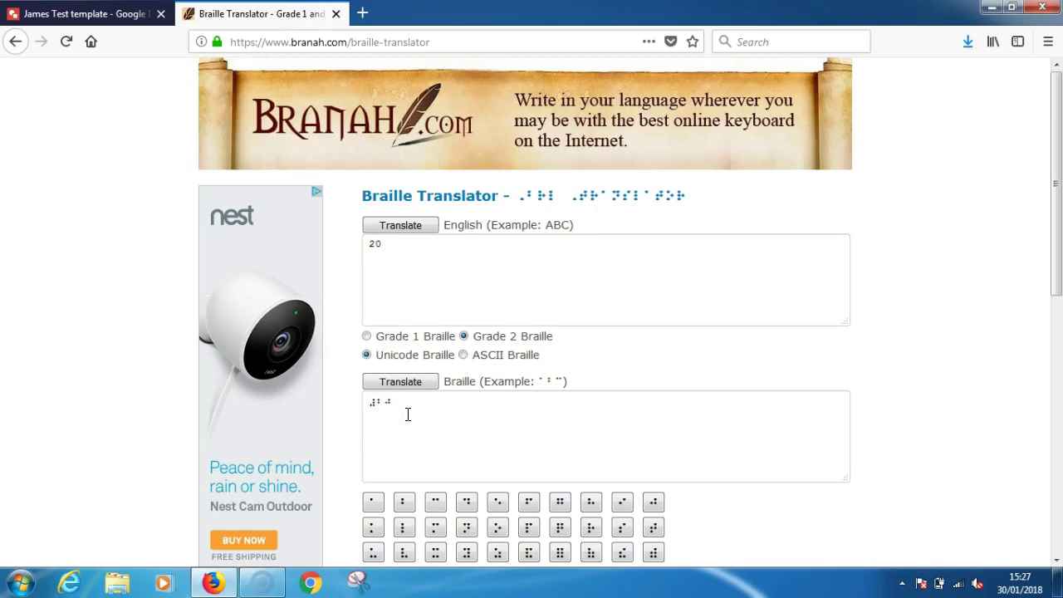
key(ctrl+a)
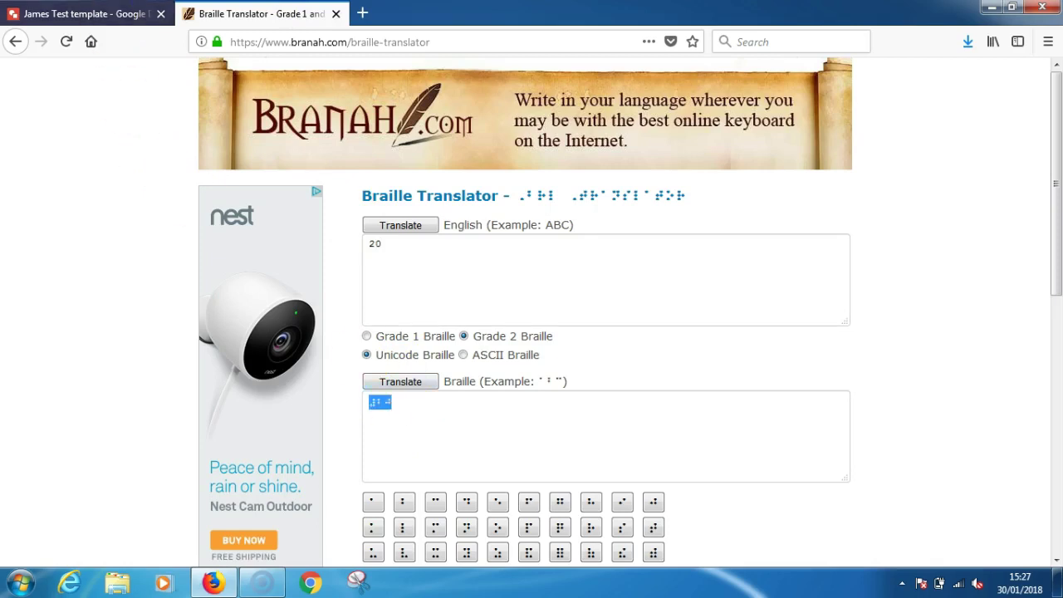
click(103, 14)
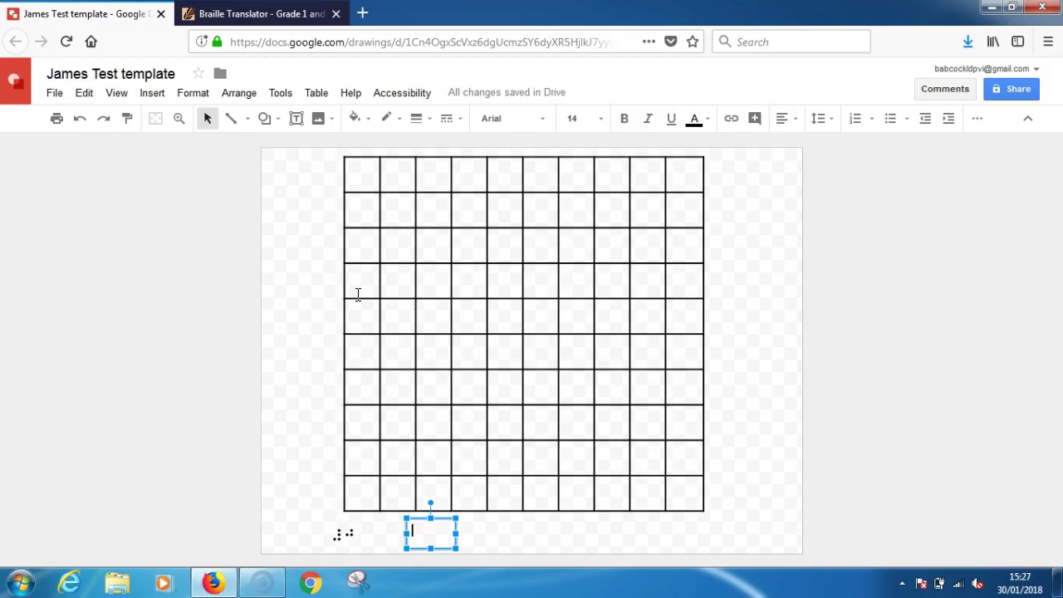
- Paste the braille for 20 at size 22 and nudge its box slightly left
key(ctrl+v)
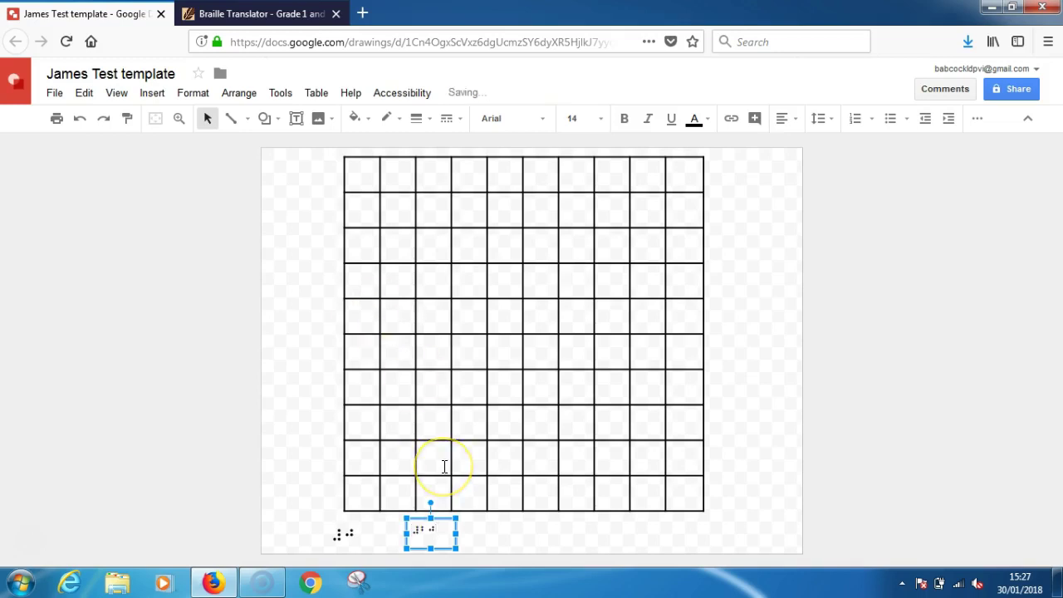
key(ctrl+a)
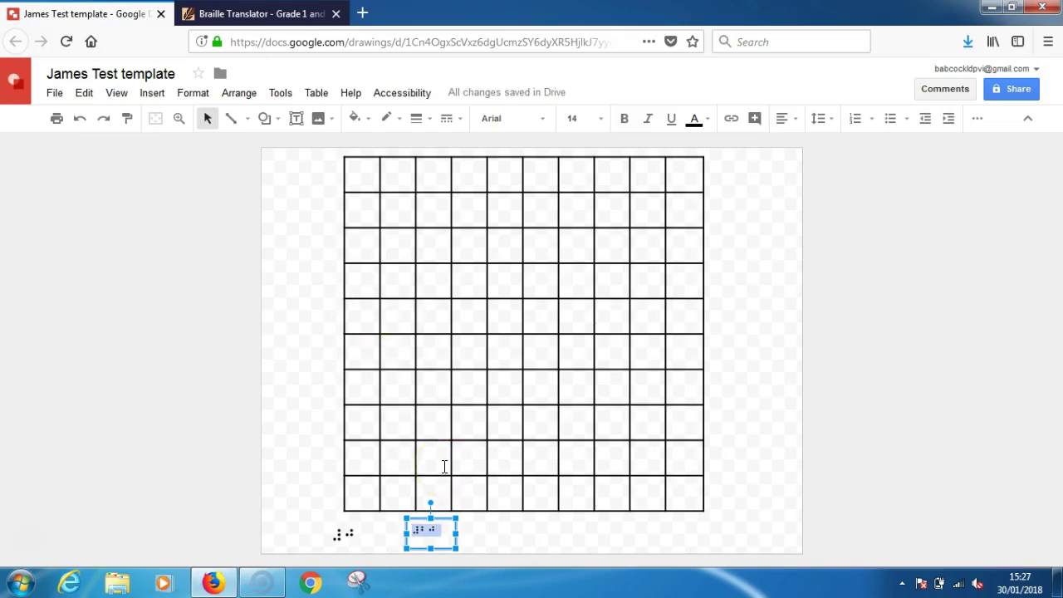
click(600, 119)
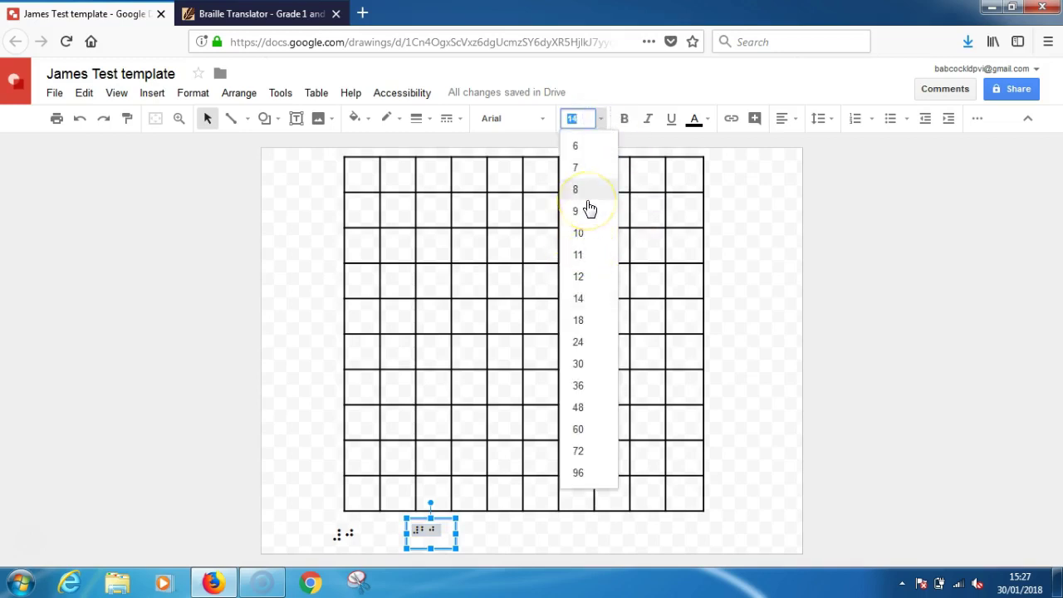
text(22)
key(Return)
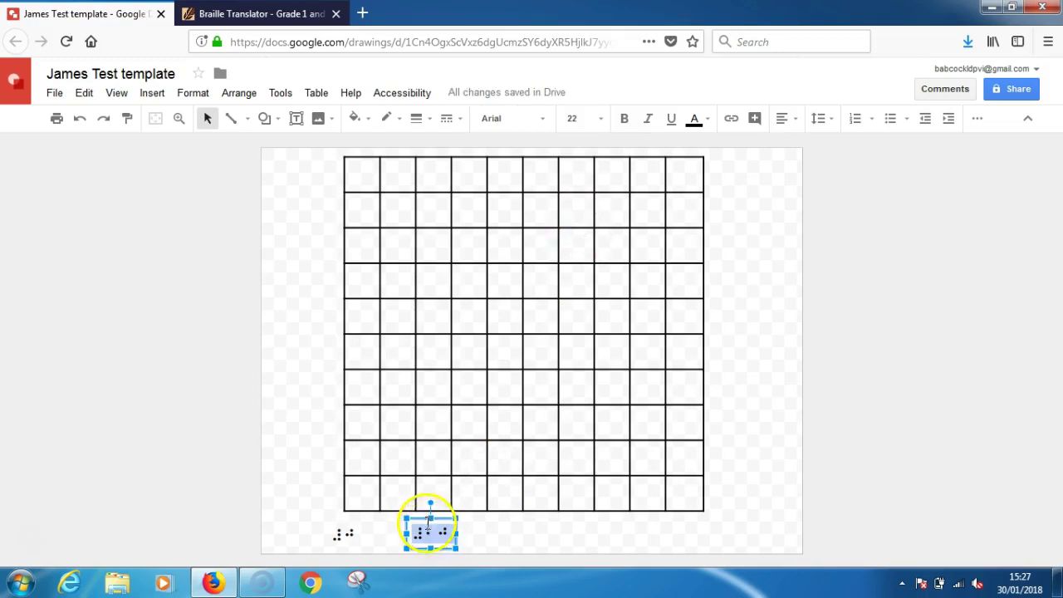
drag(419, 514, 409, 517)
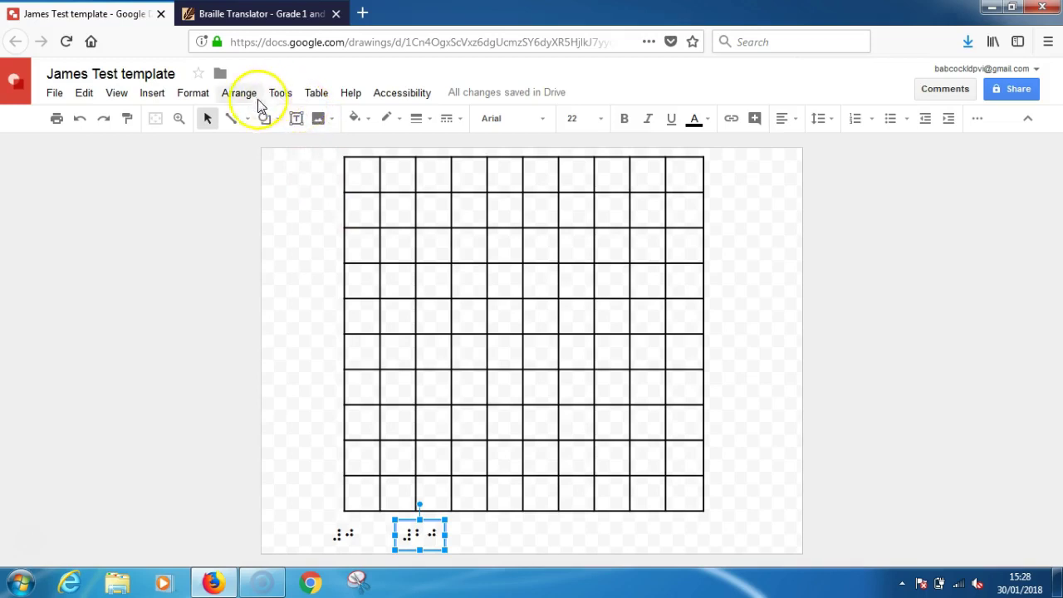
- Select the Curve line type from the toolbar's line tool menu
click(280, 98)
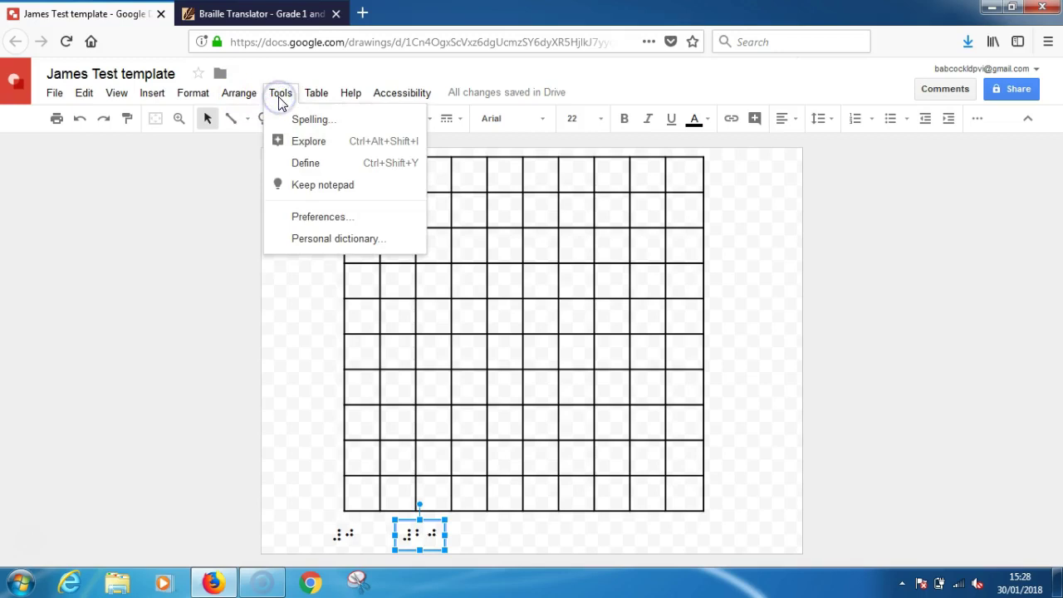
mouse_move(187, 90)
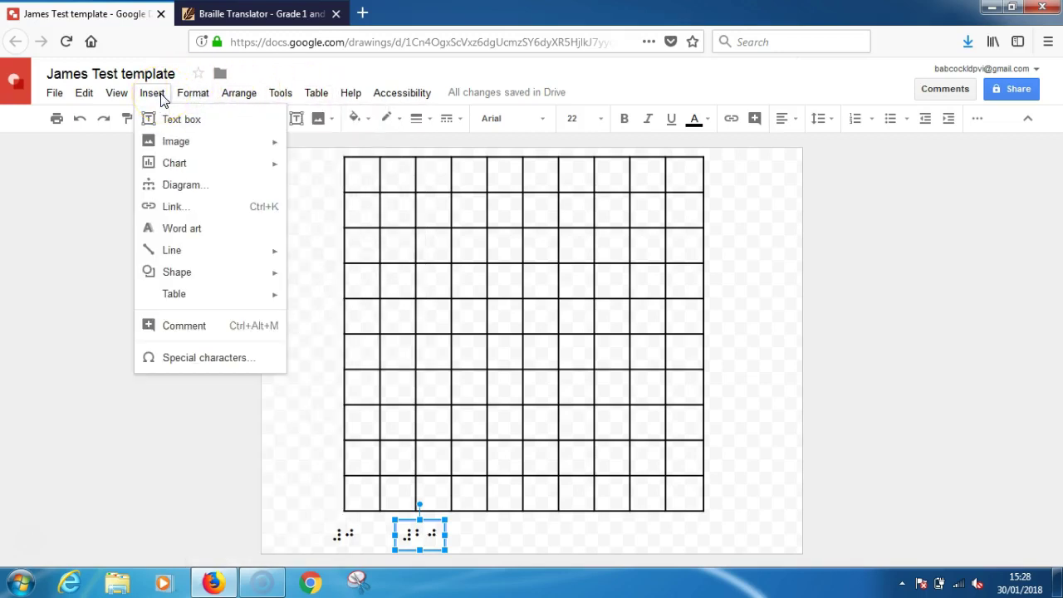
click(155, 98)
click(174, 251)
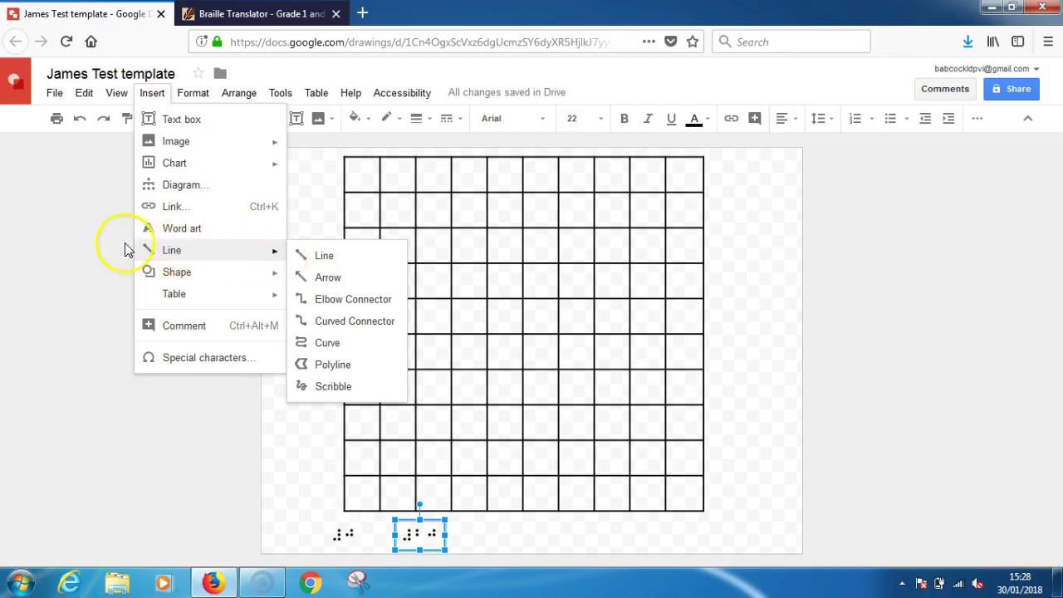
click(74, 252)
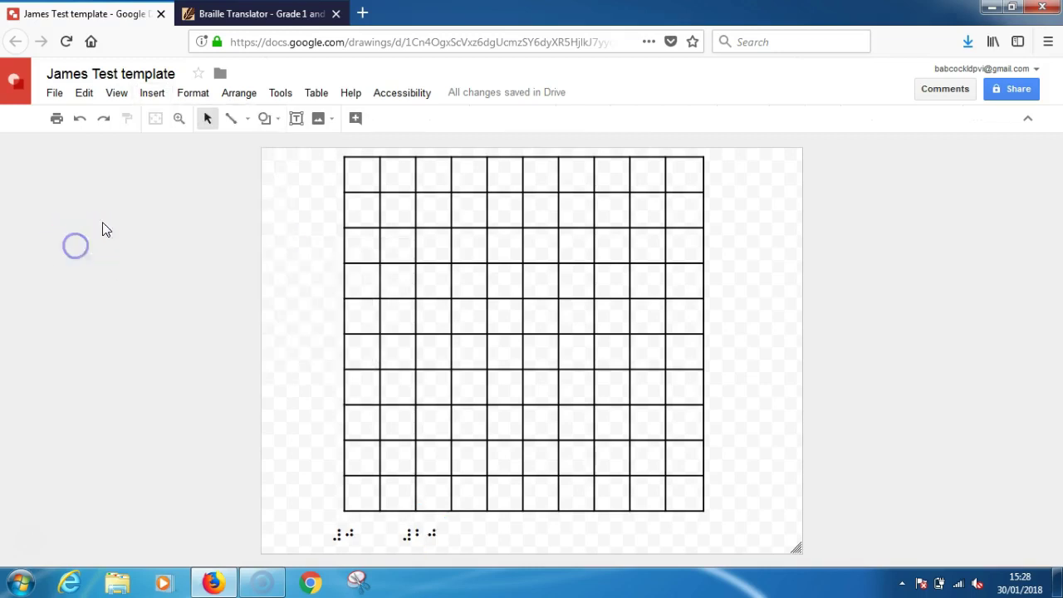
click(246, 121)
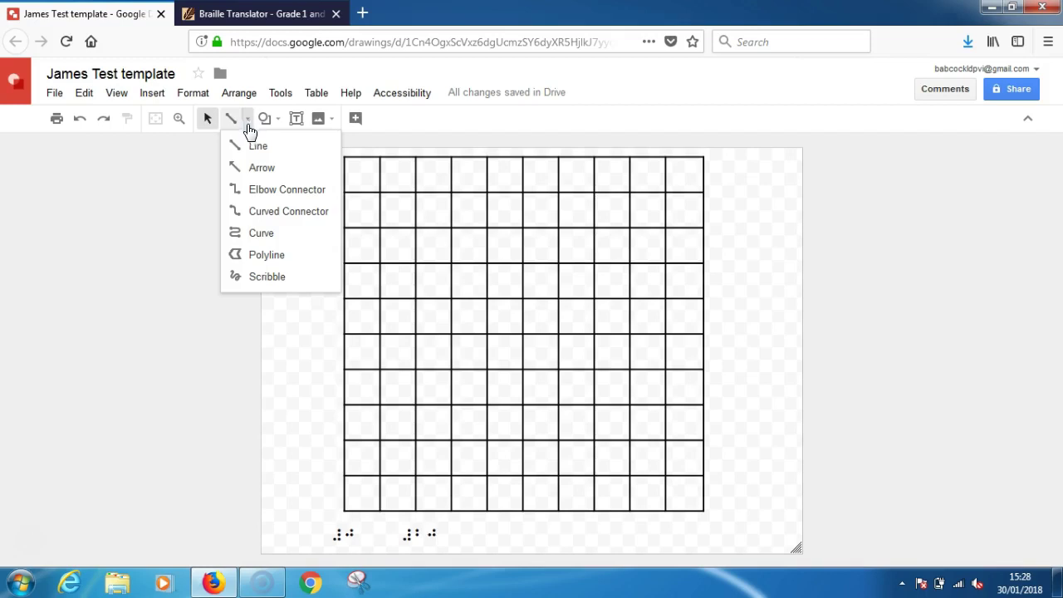
drag(249, 199, 253, 236)
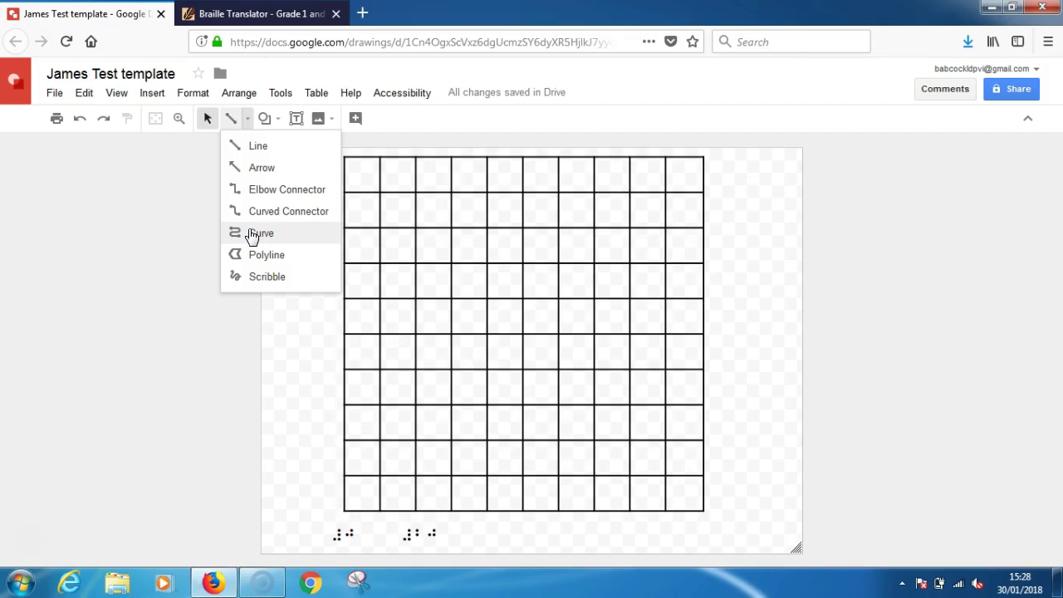
mouse_move(253, 236)
mouse_down()
mouse_move(209, 233)
mouse_move(241, 236)
mouse_up()
click(240, 234)
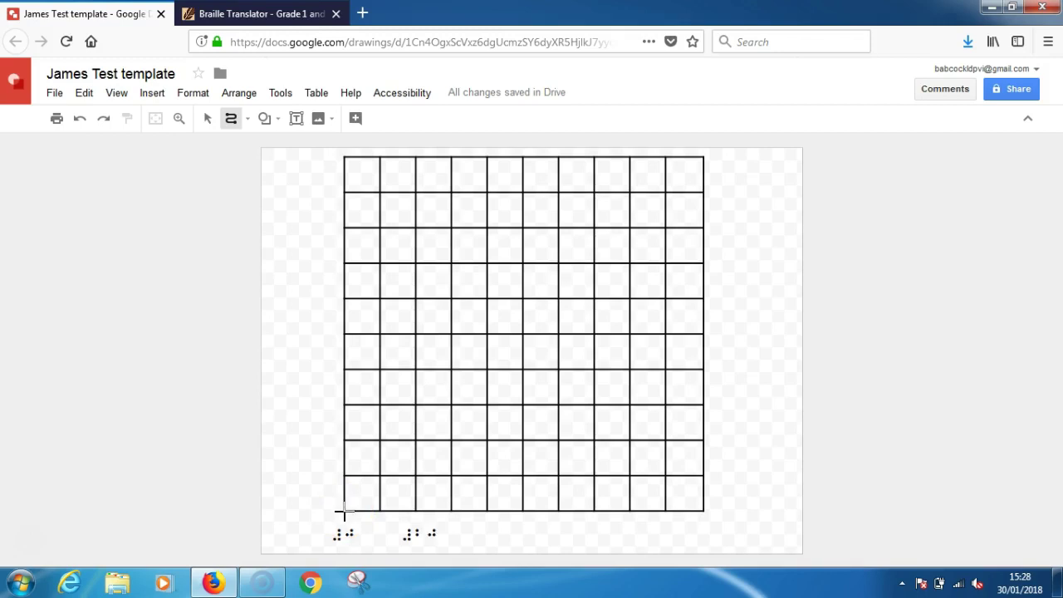
- Draw a wavy curve from the grid's bottom-left corner through two peaks and dips, ending high on the right edge
click(344, 512)
click(416, 405)
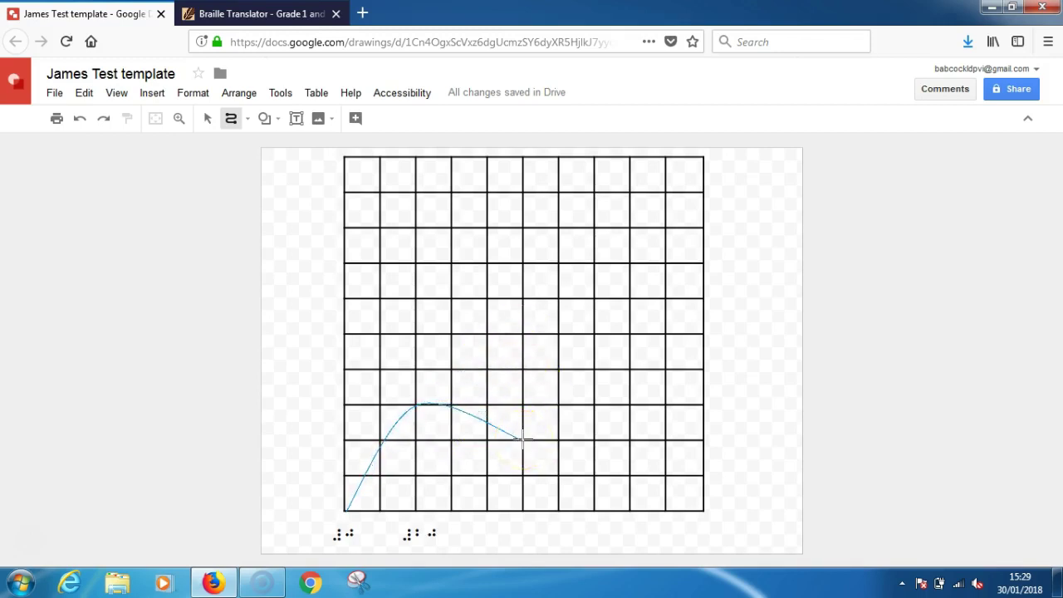
click(523, 439)
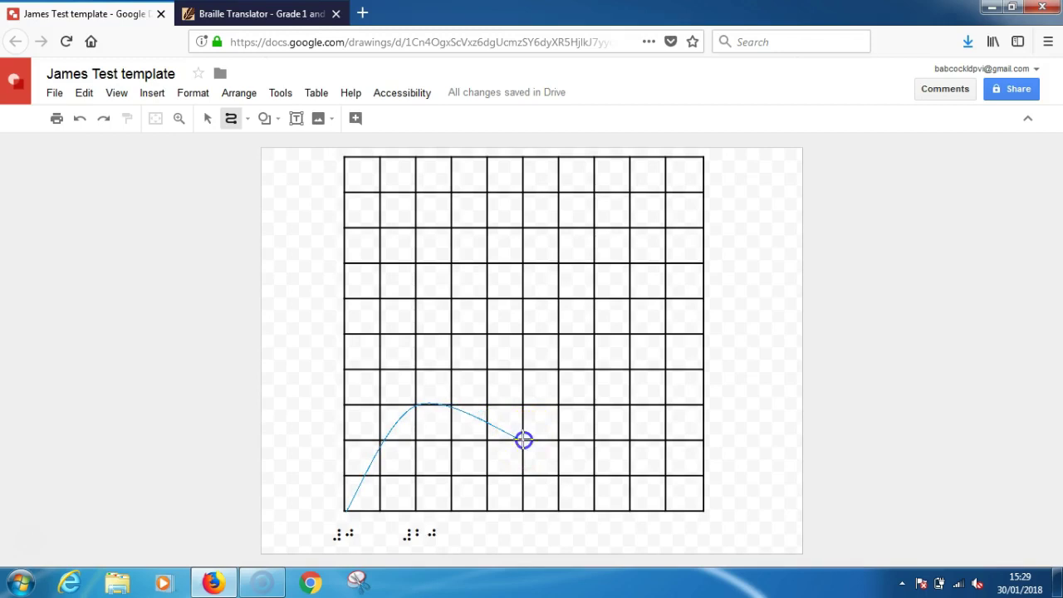
click(556, 334)
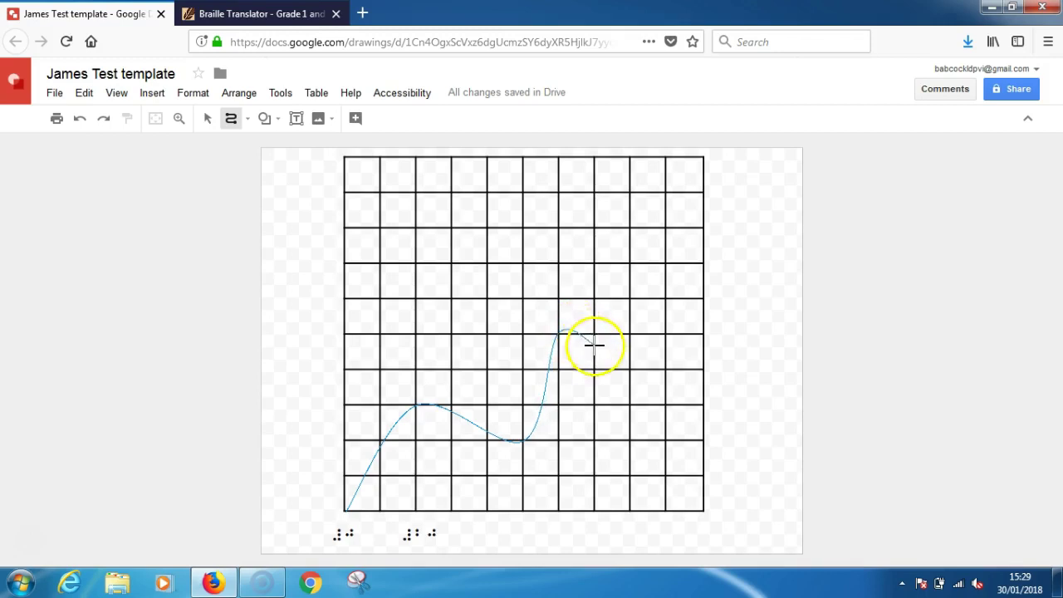
click(633, 405)
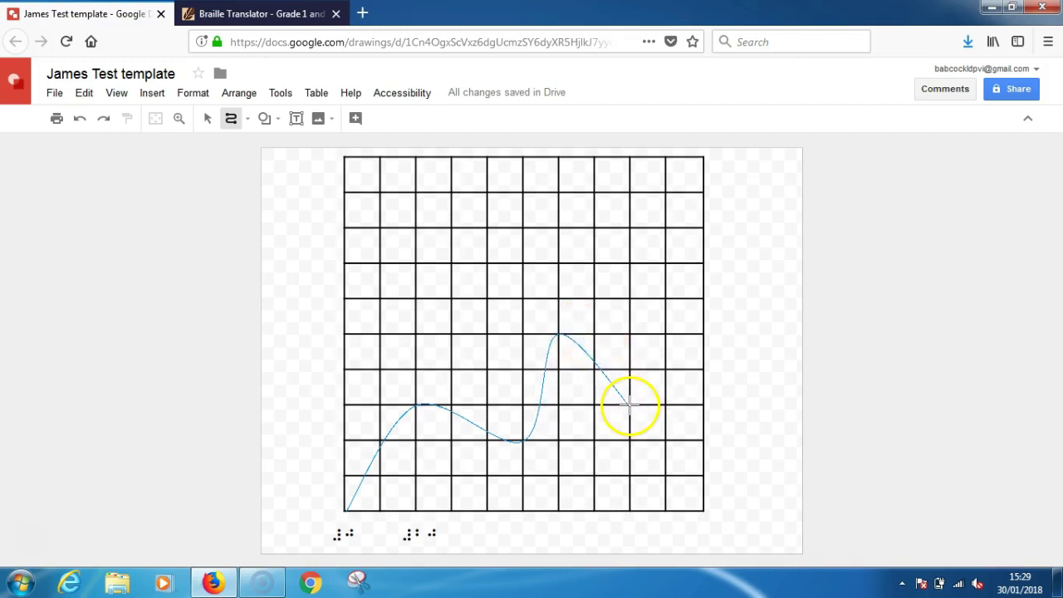
click(629, 404)
click(631, 405)
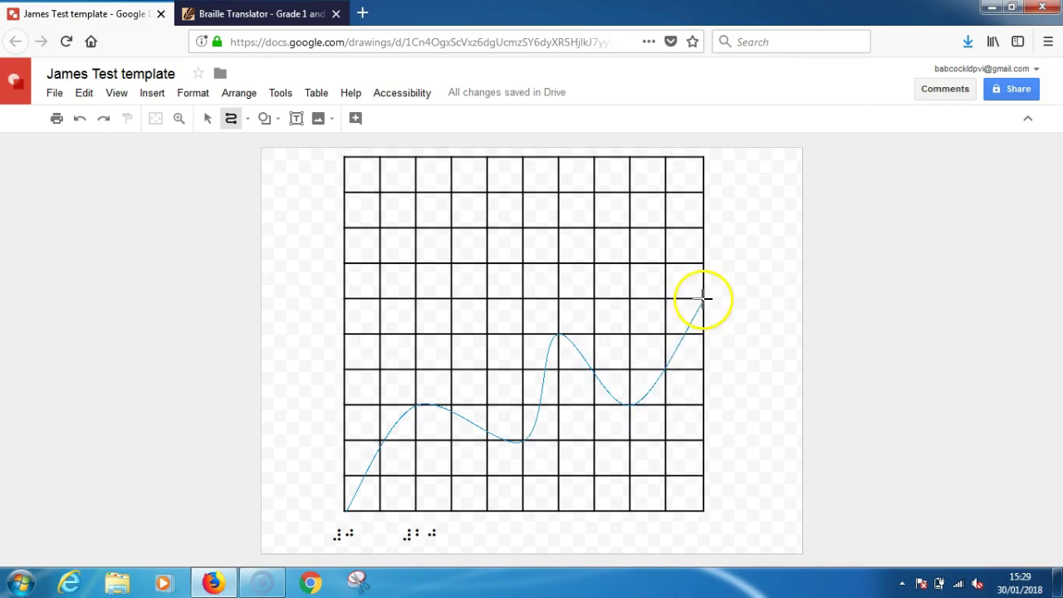
double_click(700, 296)
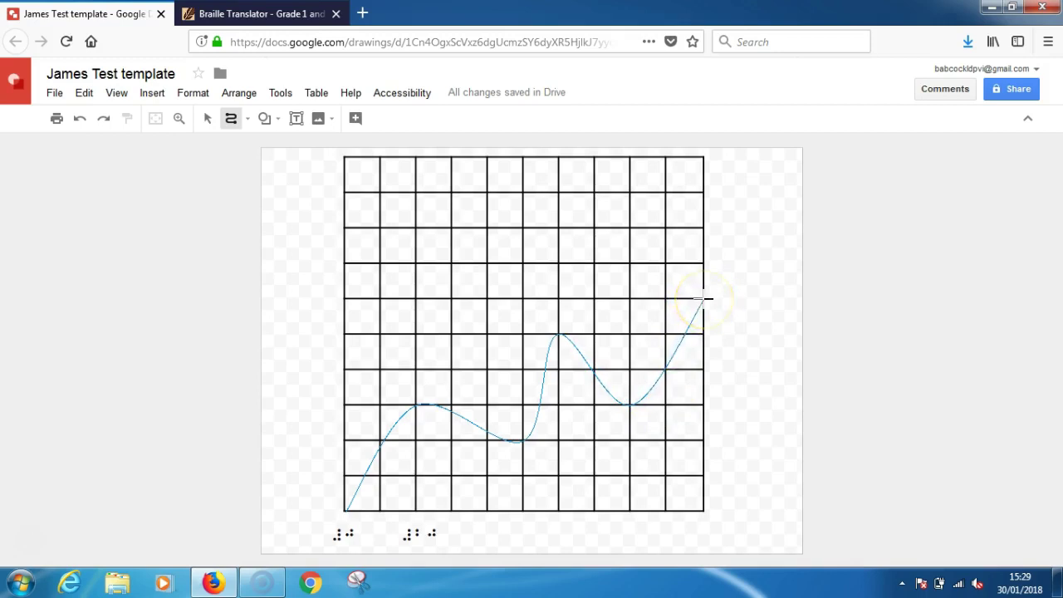
drag(702, 297, 702, 262)
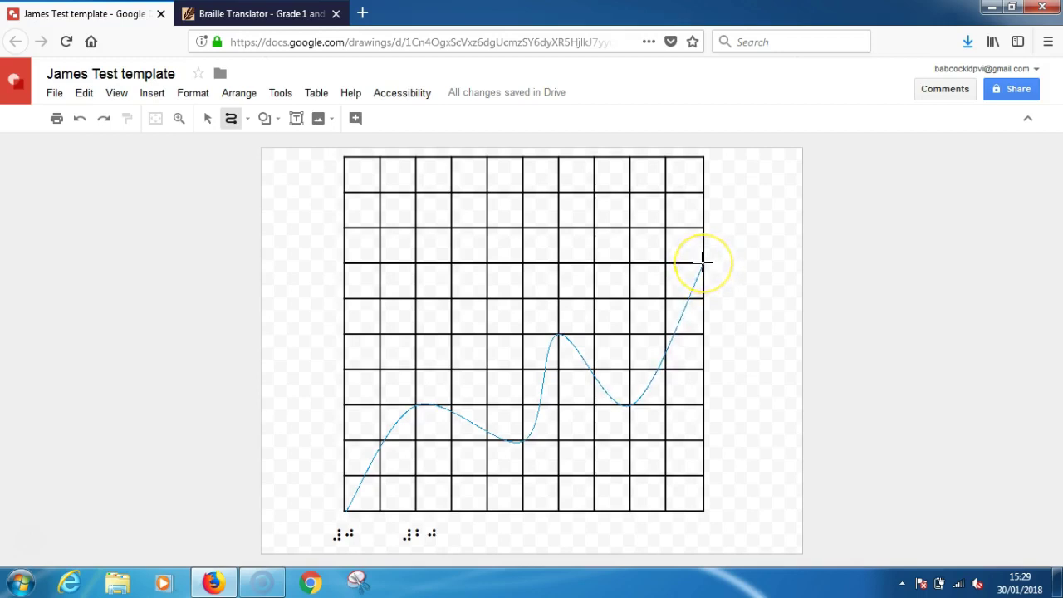
double_click(703, 263)
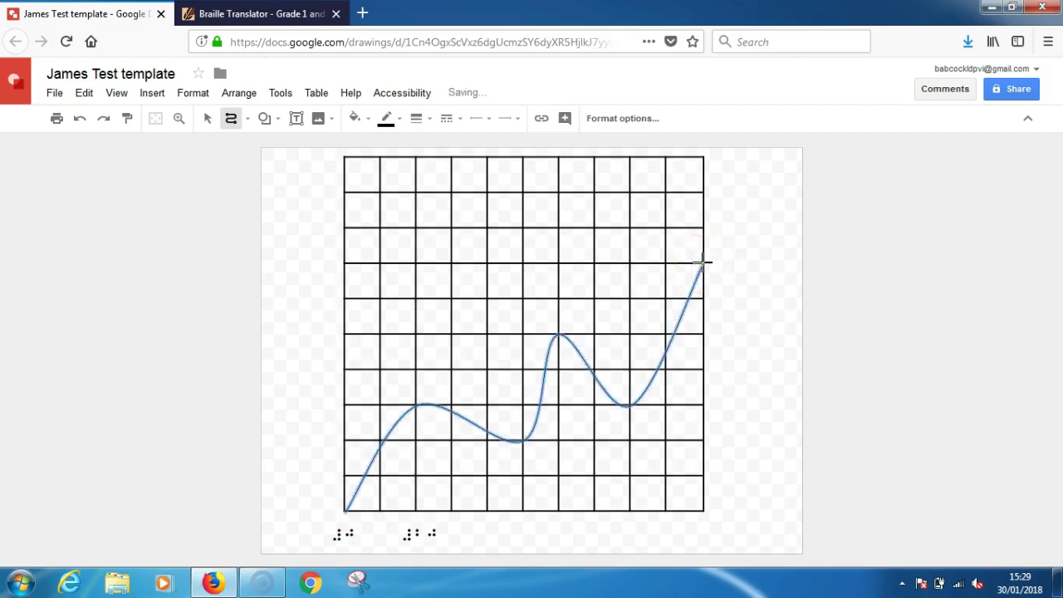
- Set the curve's line weight to 4px, then increase it to 8px
click(740, 262)
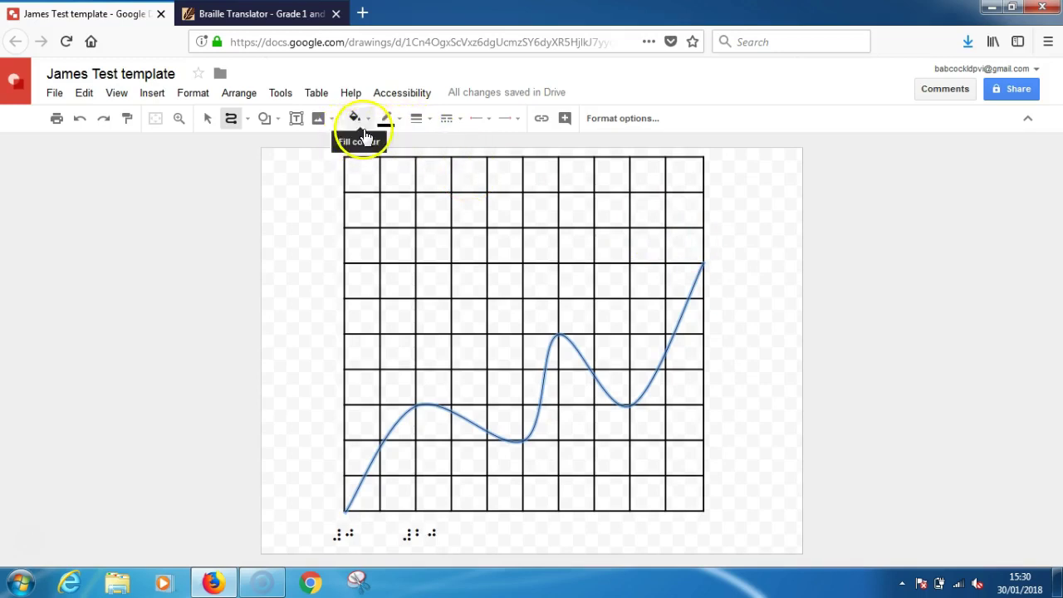
click(427, 121)
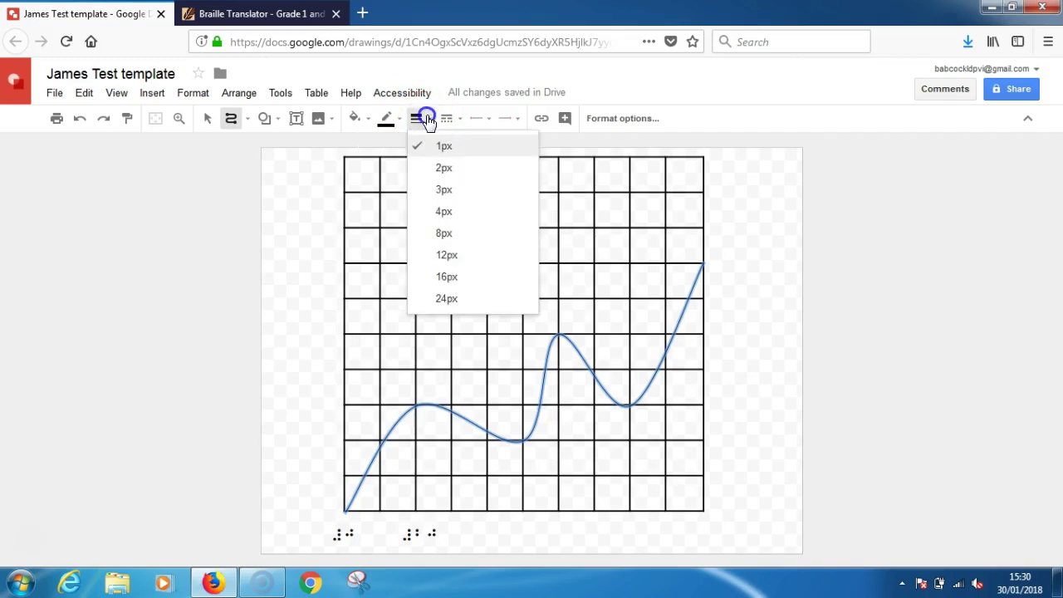
click(443, 214)
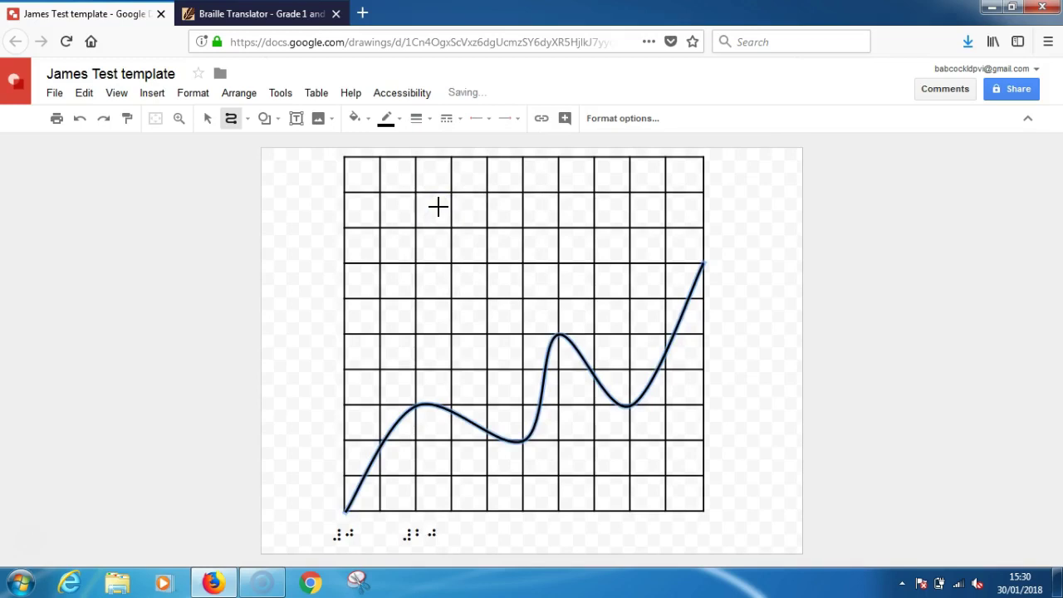
click(424, 123)
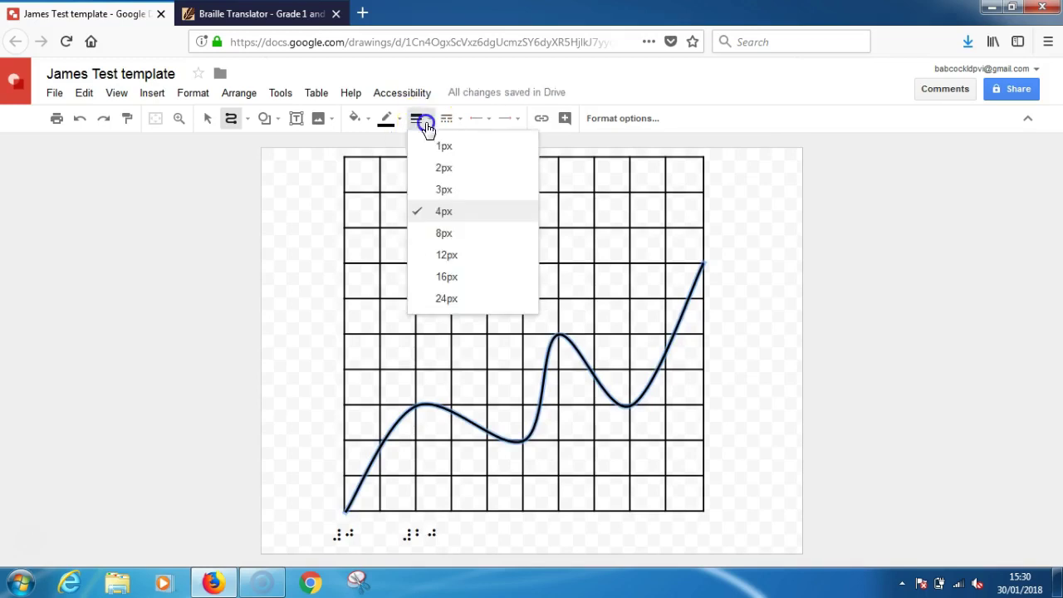
click(440, 234)
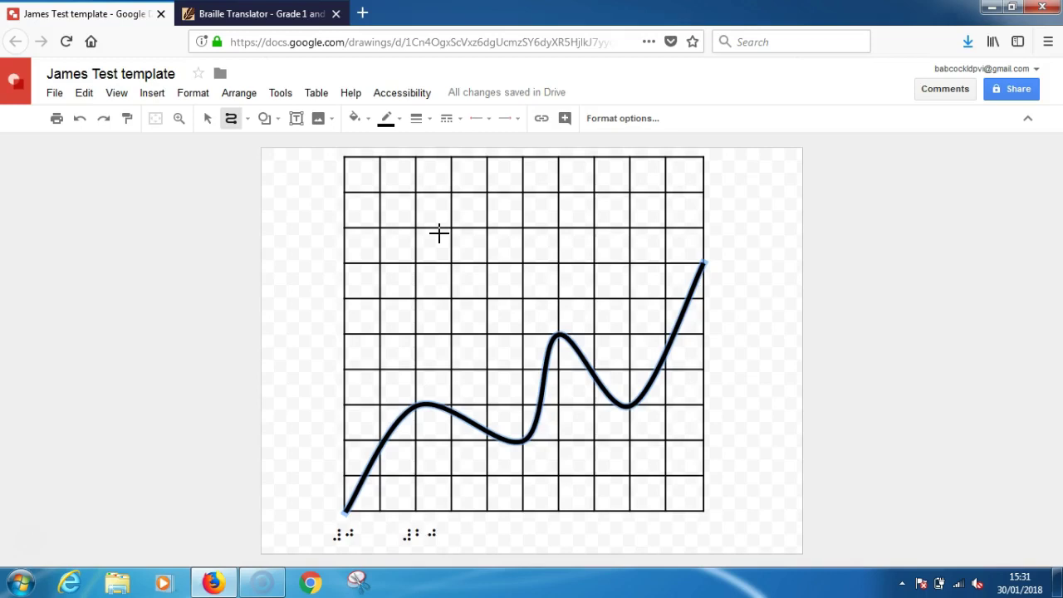
click(29, 542)
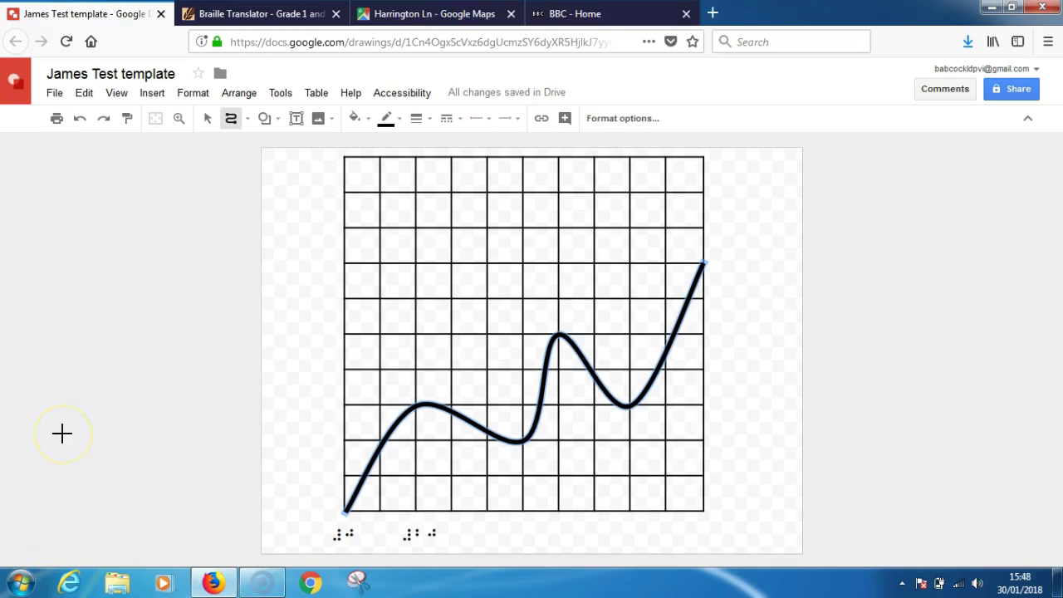
click(152, 93)
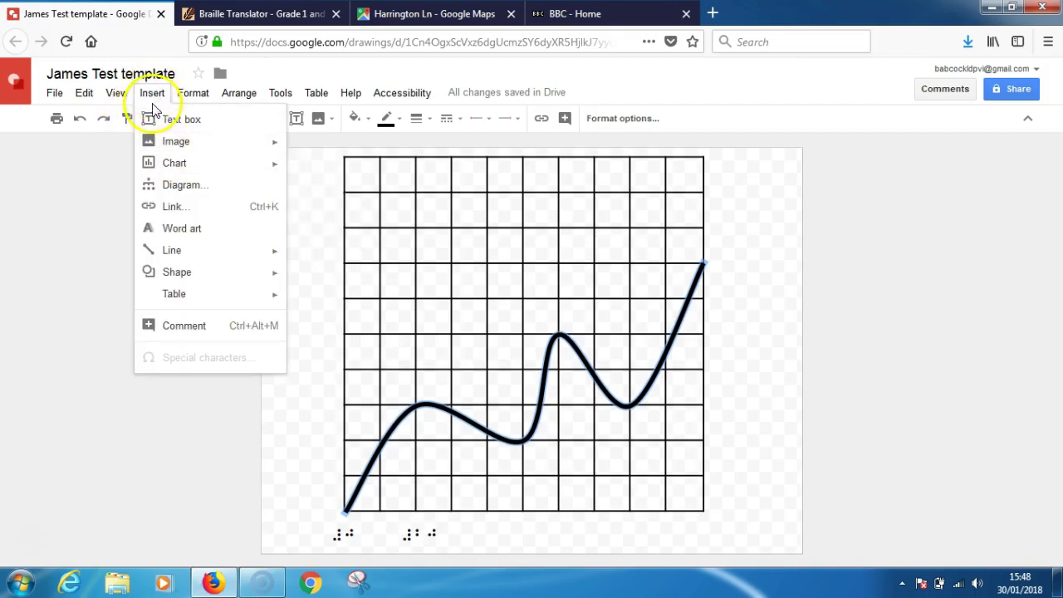
mouse_move(185, 256)
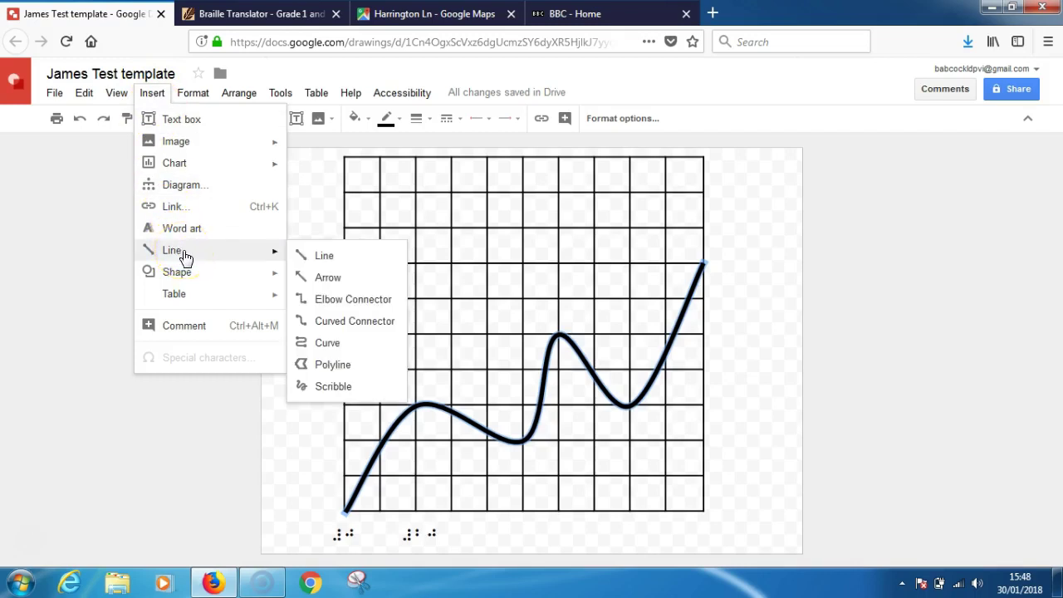
click(312, 260)
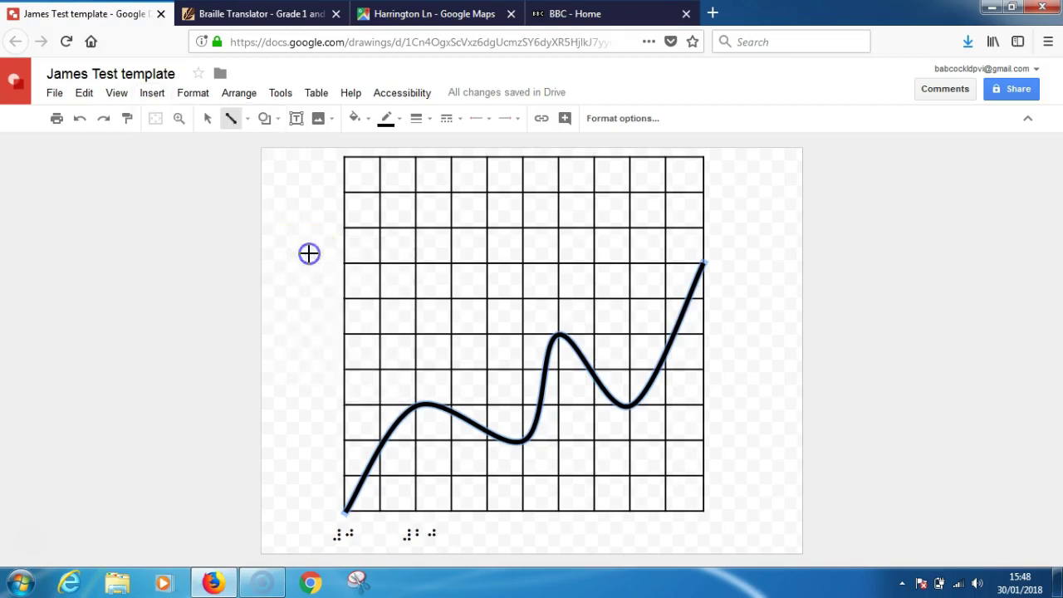
mouse_move(339, 451)
mouse_down()
mouse_move(346, 509)
mouse_move(421, 582)
mouse_up()
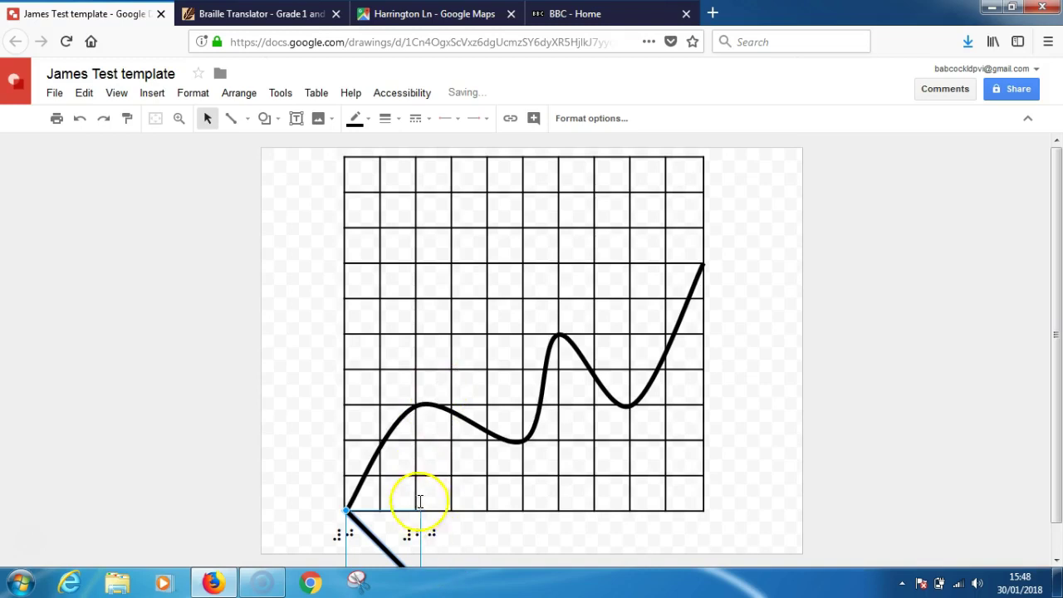
click(487, 368)
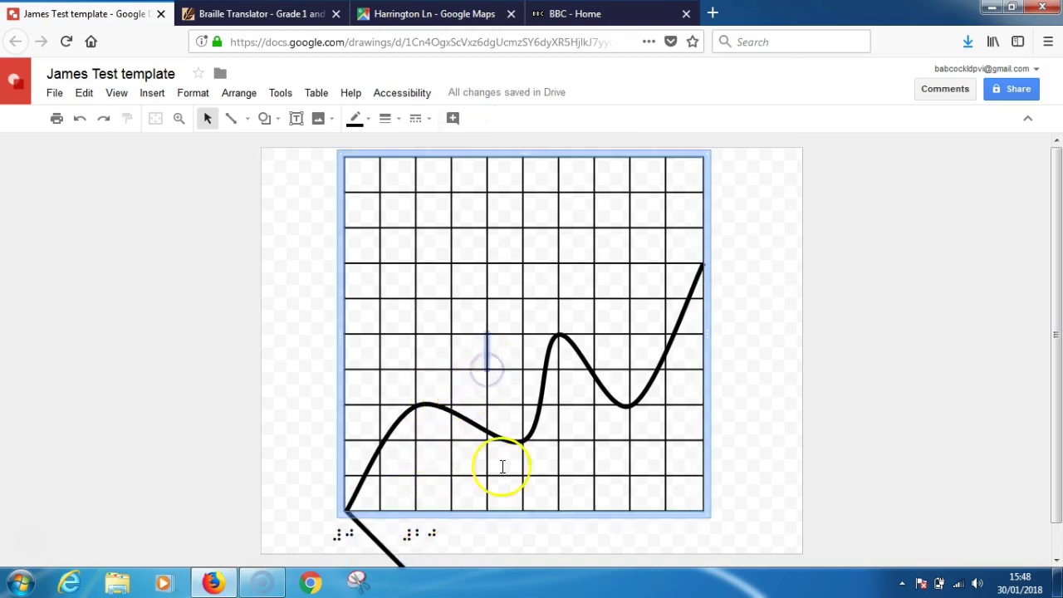
click(407, 505)
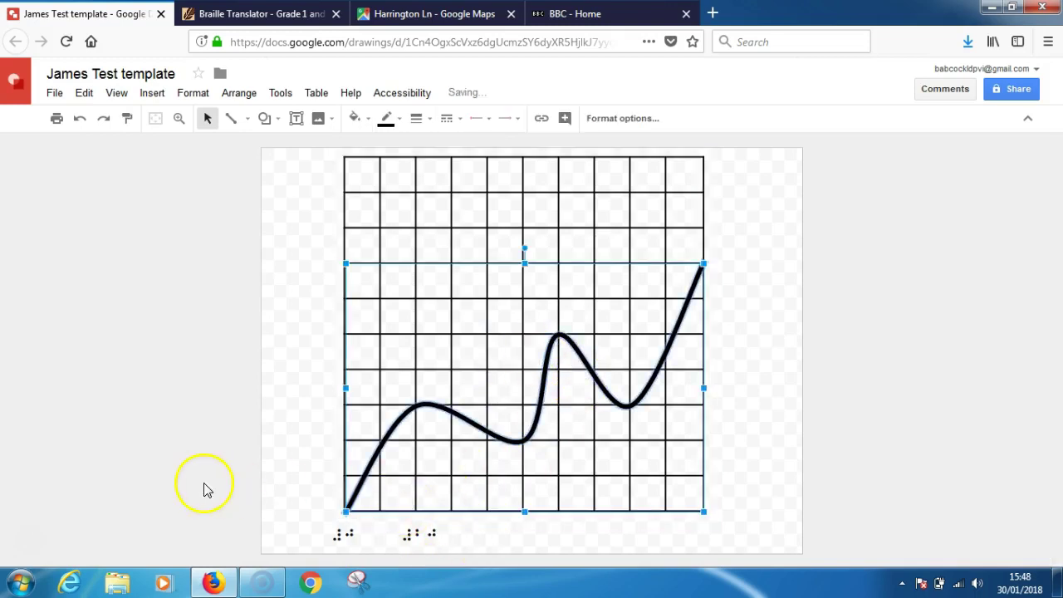
click(153, 95)
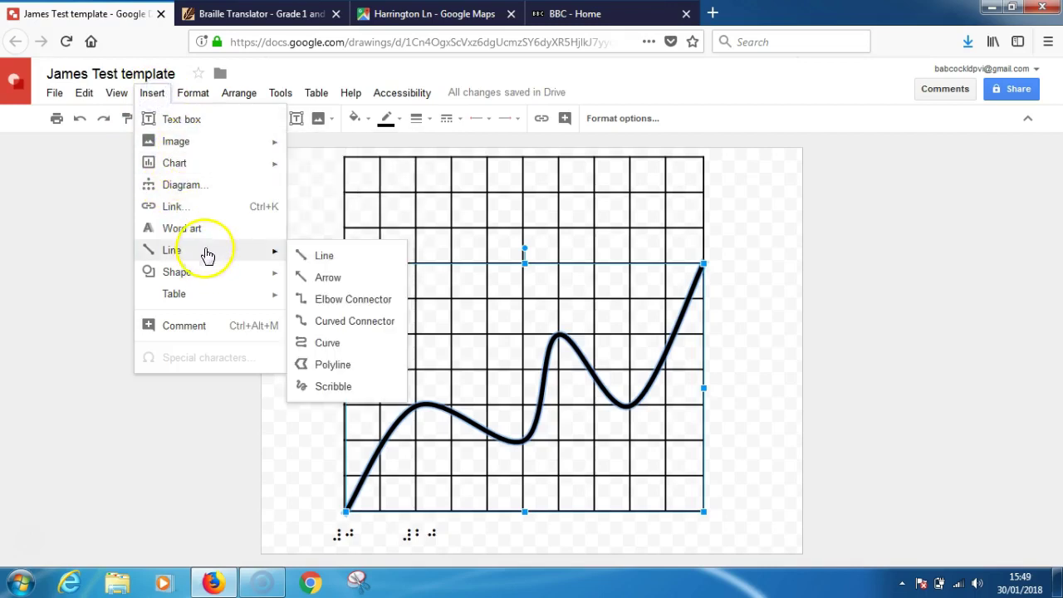
click(317, 254)
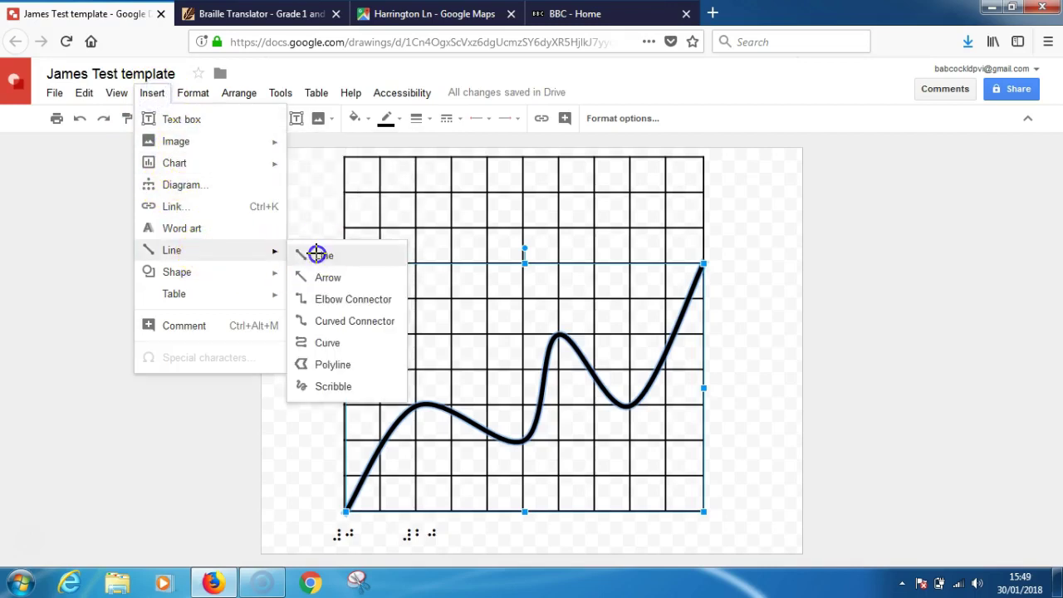
click(366, 511)
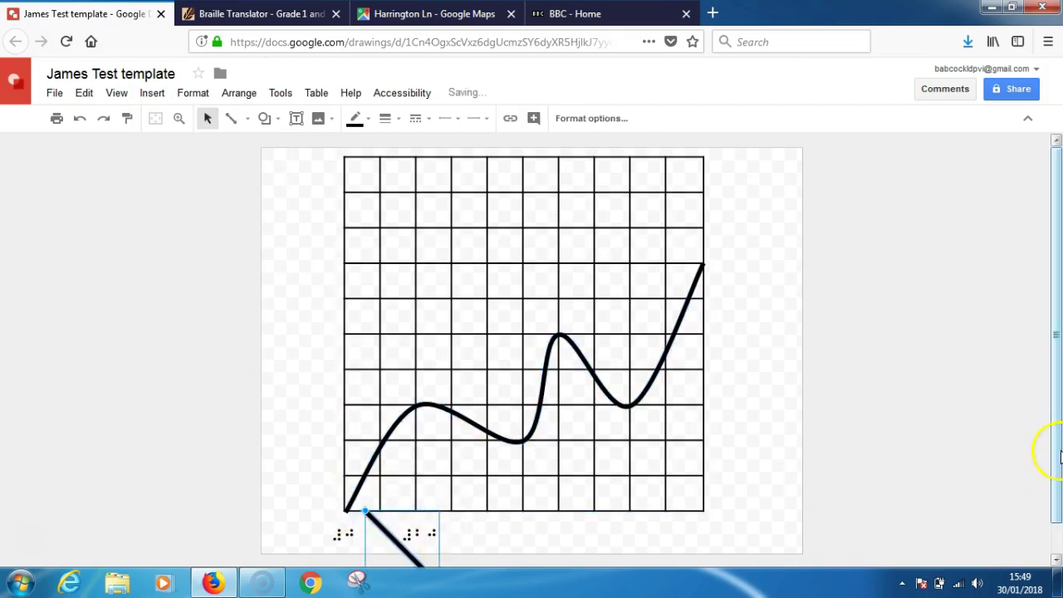
drag(1059, 452, 1038, 527)
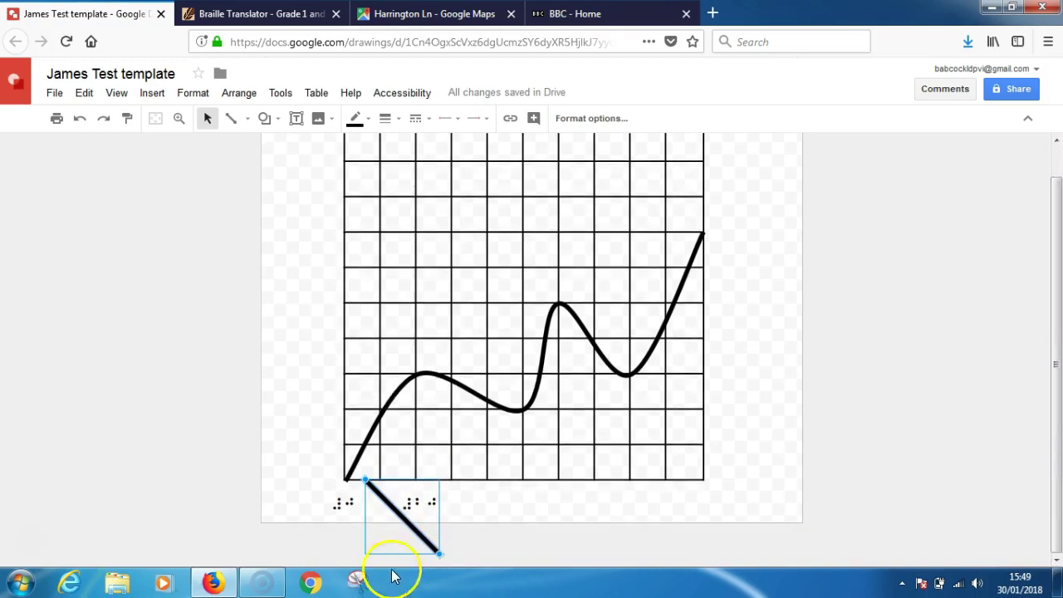
drag(435, 551, 432, 491)
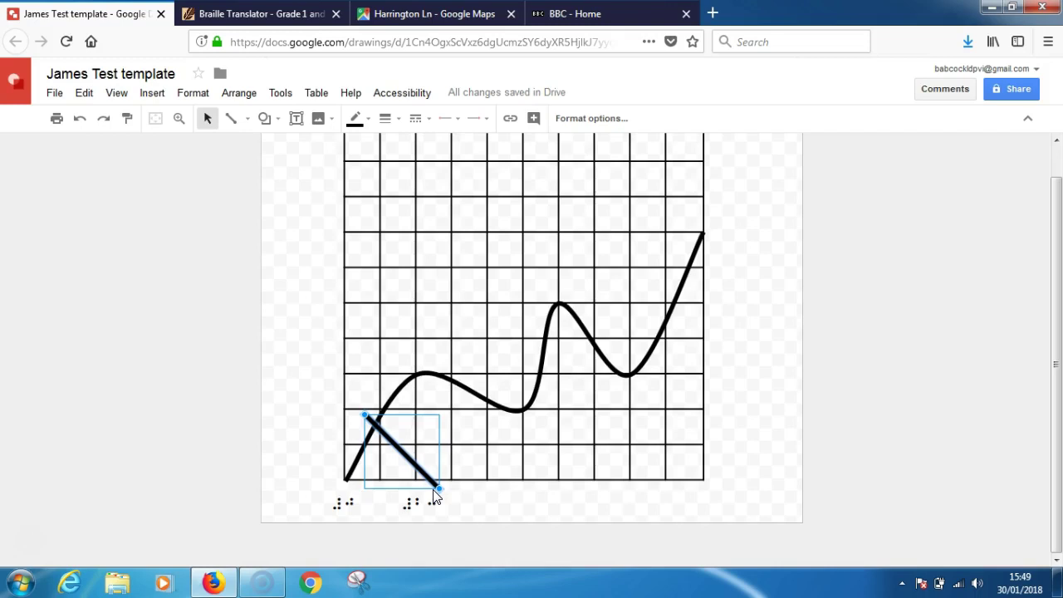
key(Down)
key(Down)
key(Down)
key(Down)
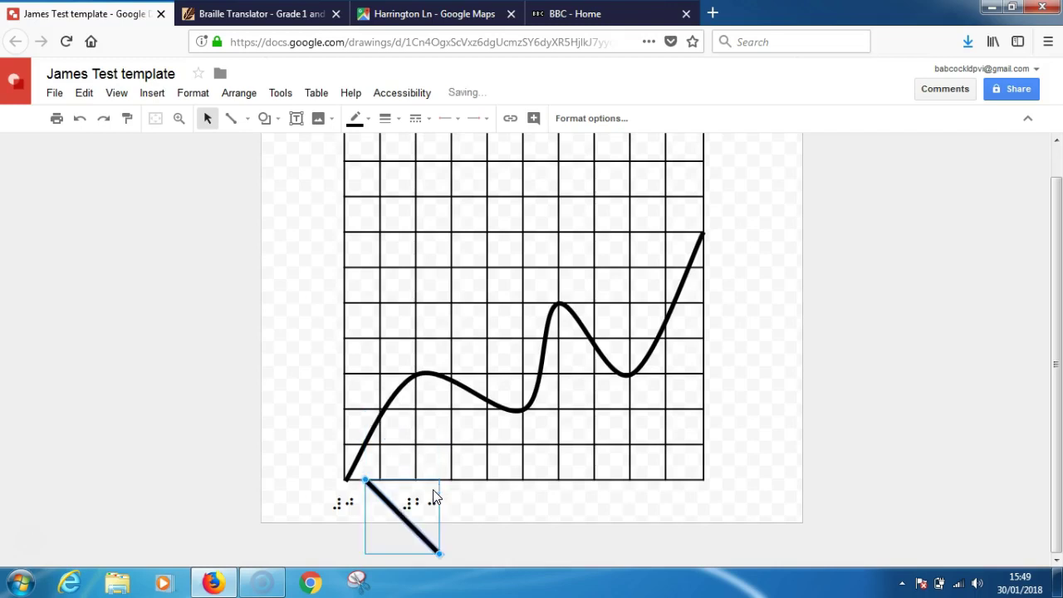
key(Delete)
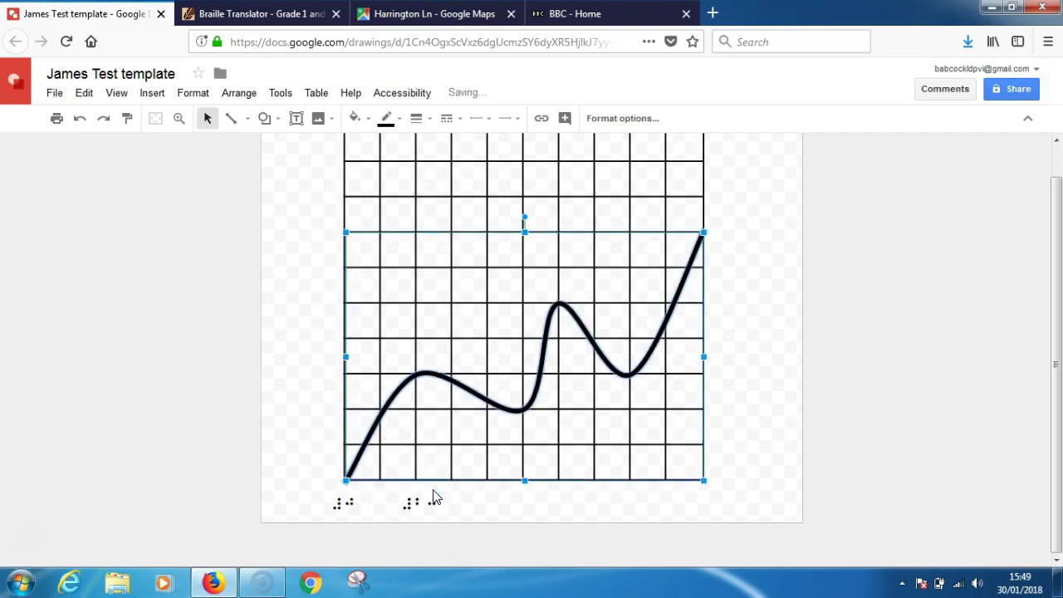
- Select the grid table, discarding an accidentally created empty text box
click(588, 422)
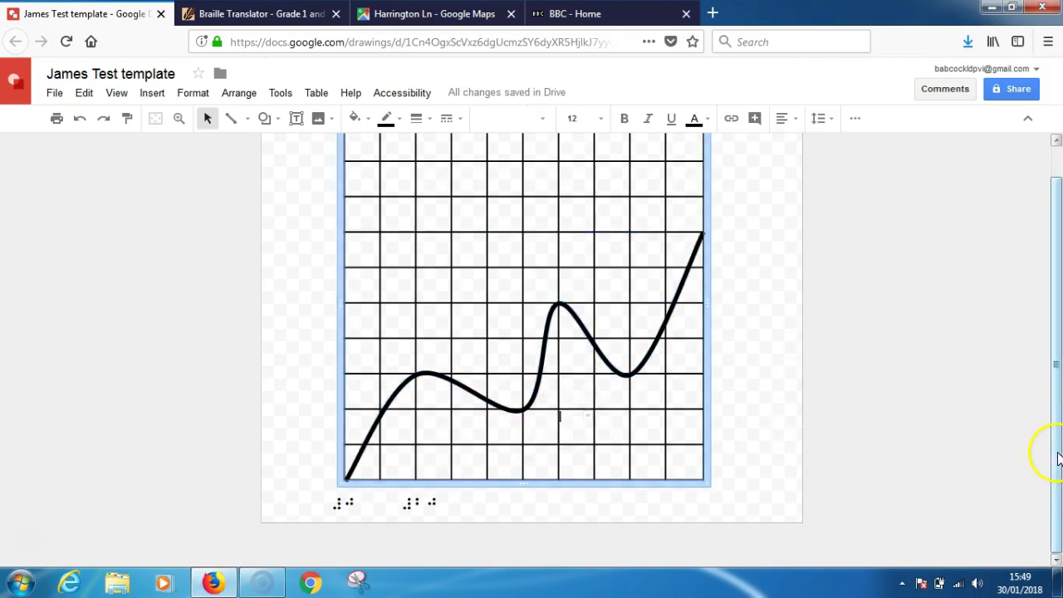
drag(1056, 441, 1056, 428)
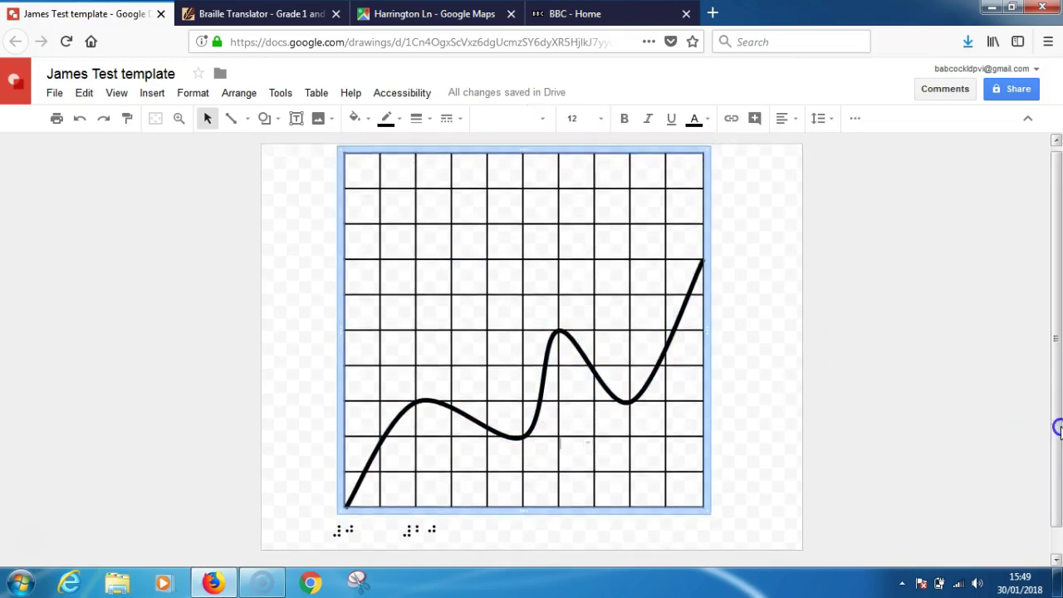
click(701, 505)
drag(710, 515, 665, 474)
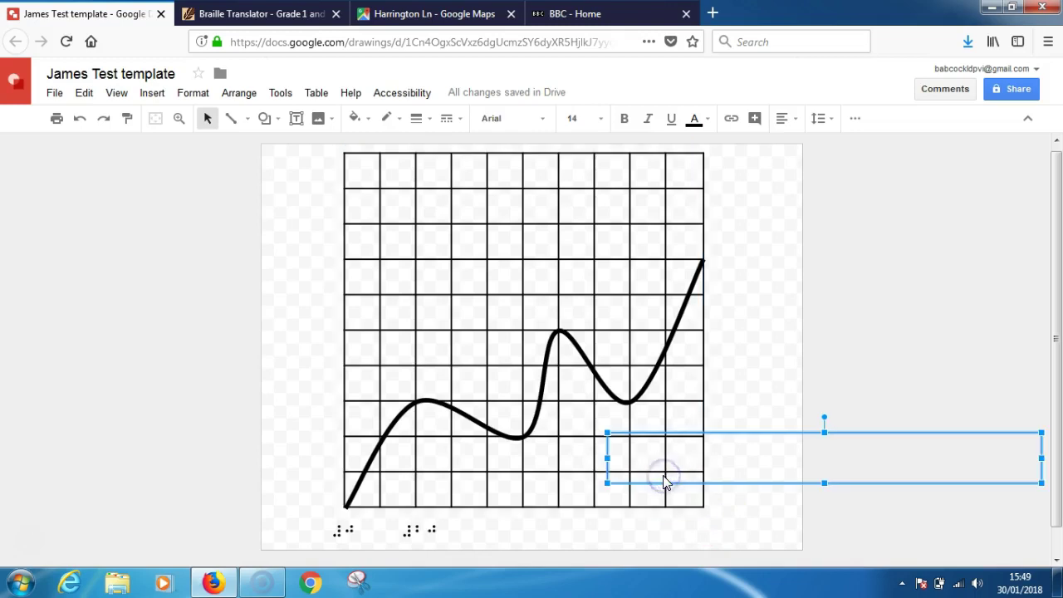
click(527, 301)
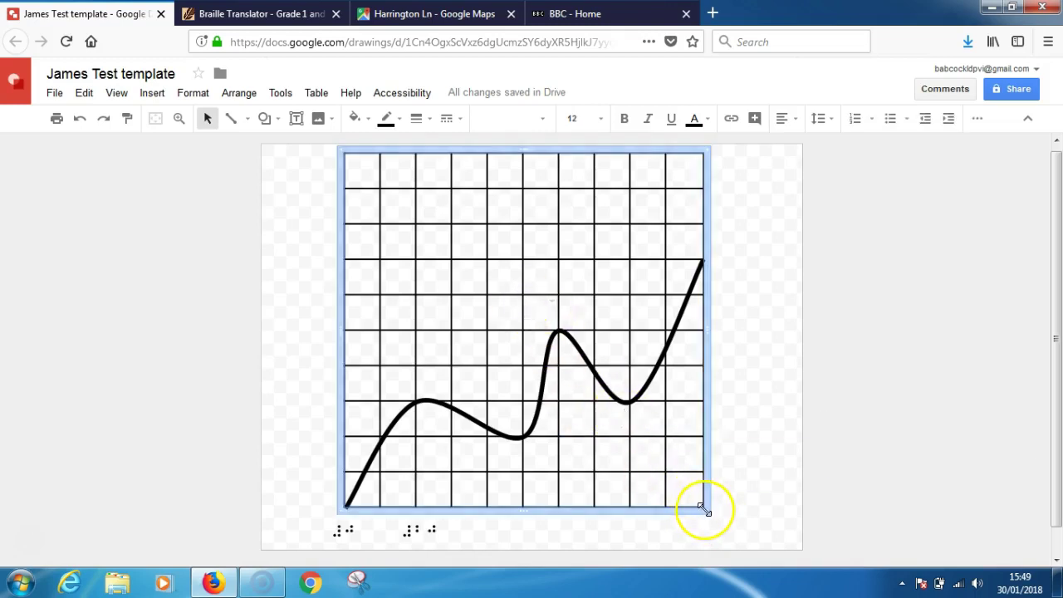
- Resize the grid from its bottom-right corner, settling on a smaller square than the curve
drag(704, 511, 657, 472)
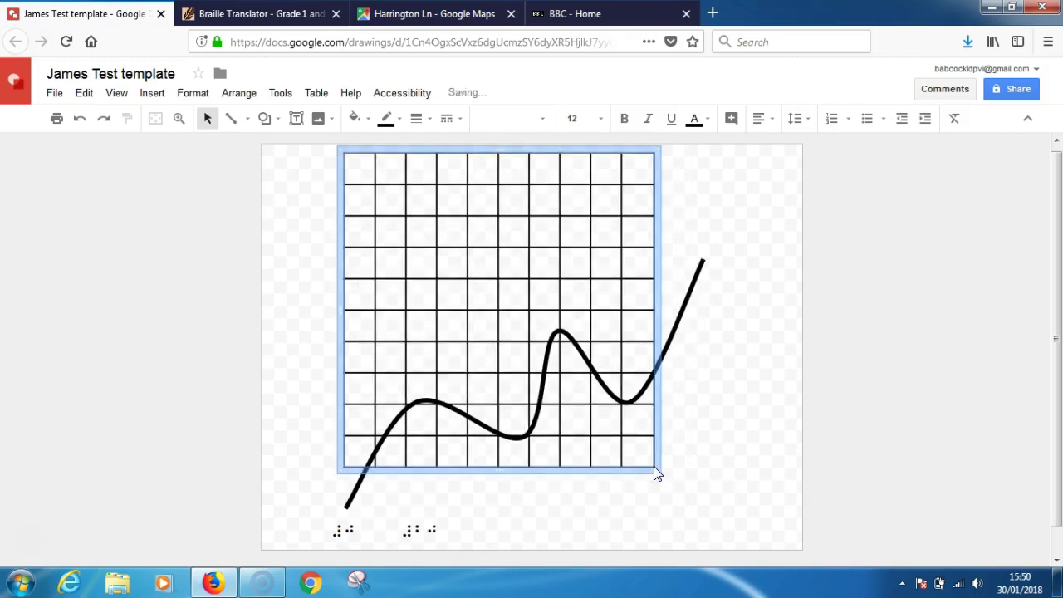
click(637, 435)
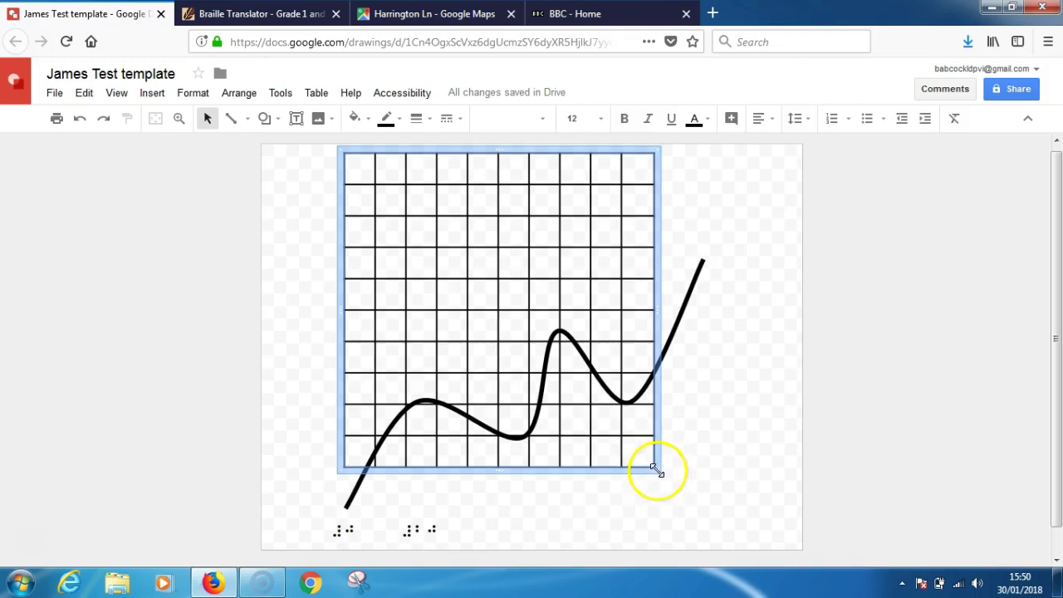
drag(656, 470, 690, 506)
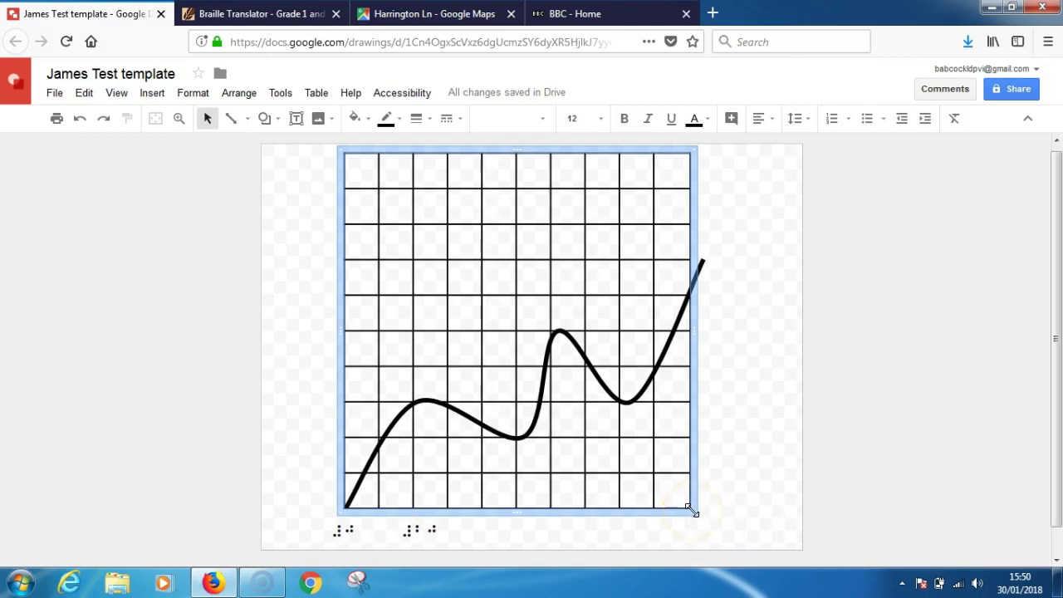
drag(691, 510, 658, 476)
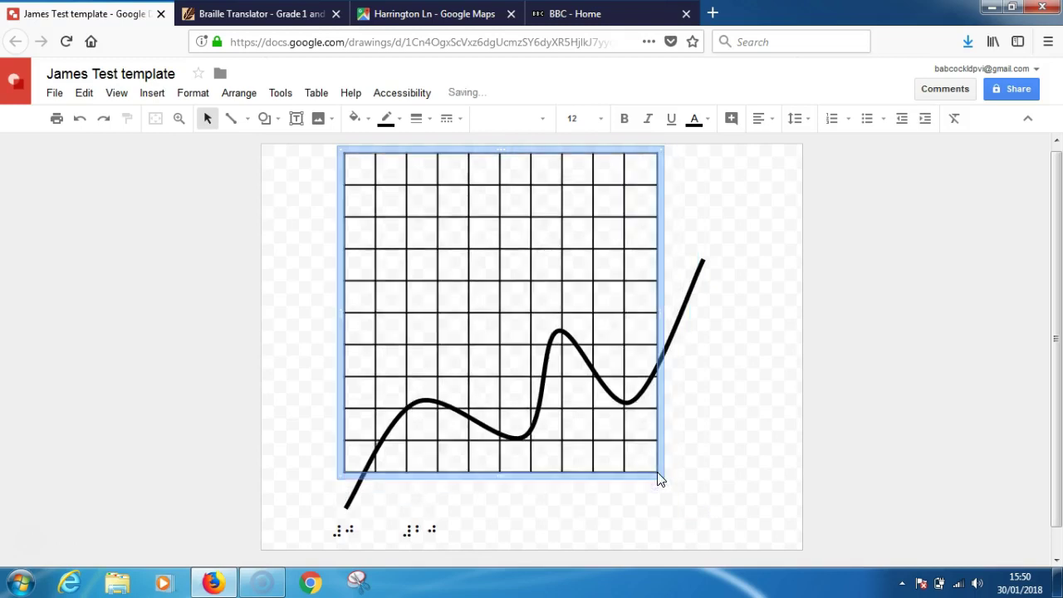
- Delete the curve and move the '0' and '20' braille labels up beneath the grid's bottom edge
click(679, 320)
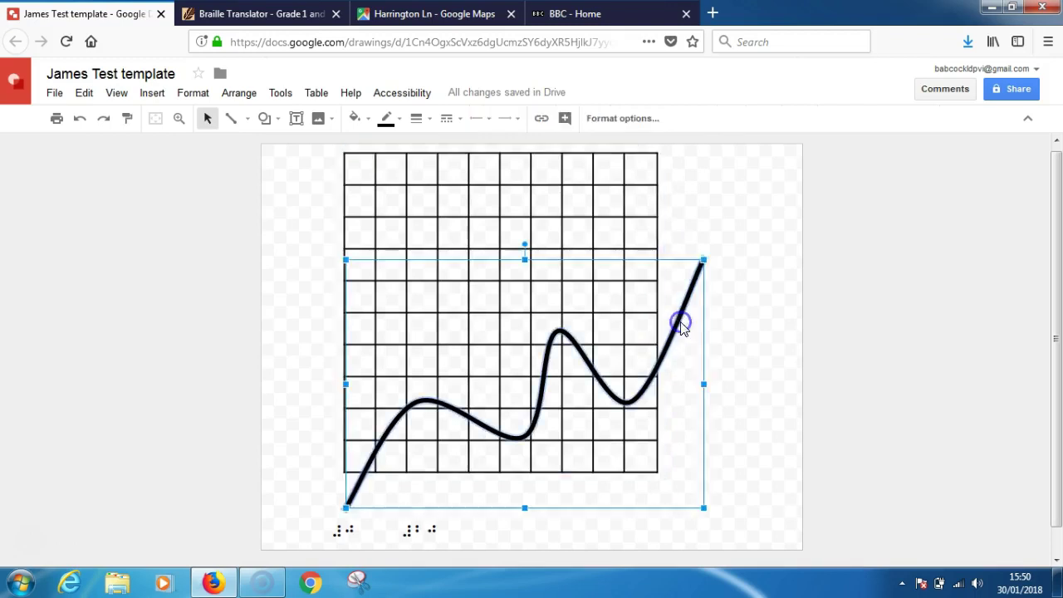
key(Delete)
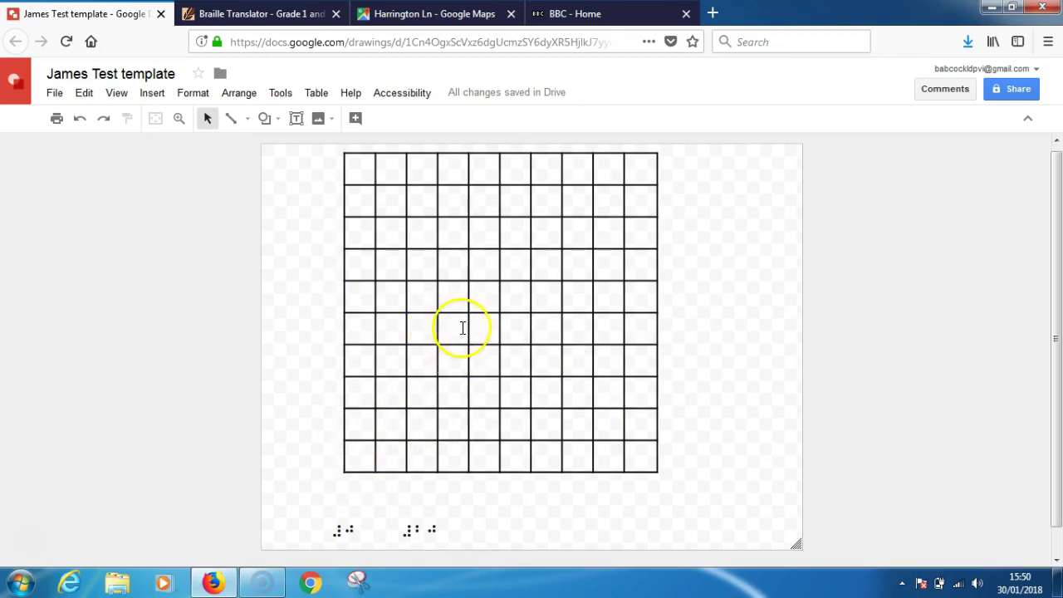
click(345, 527)
drag(337, 515, 334, 477)
click(418, 525)
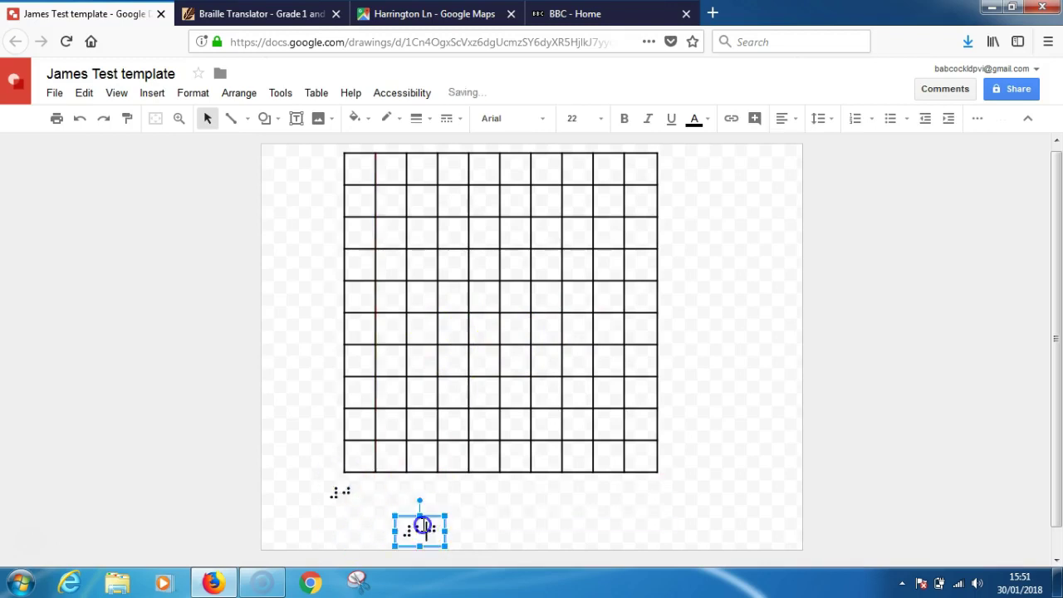
drag(418, 507, 388, 477)
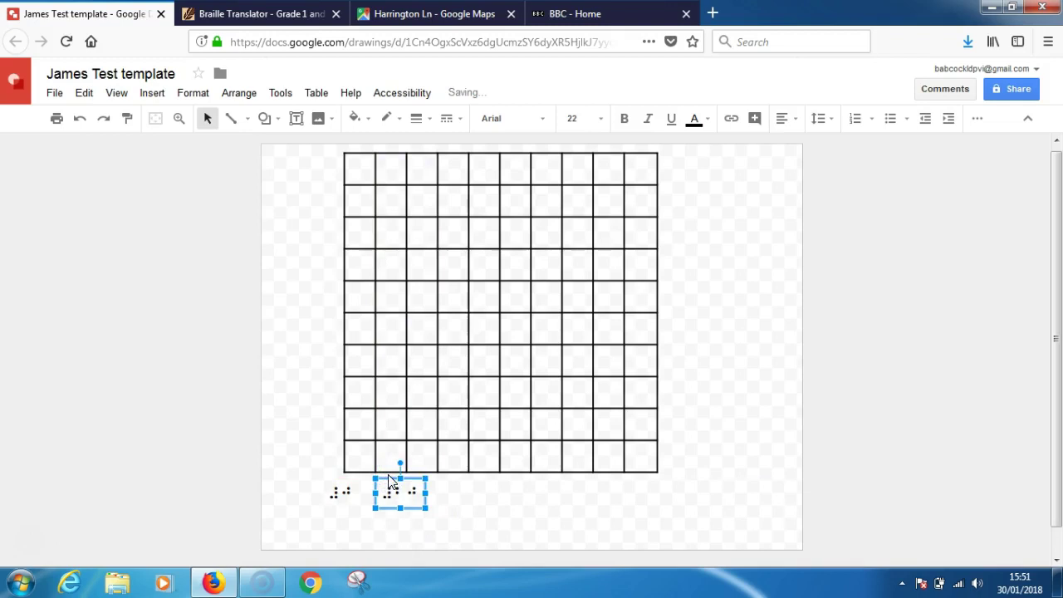